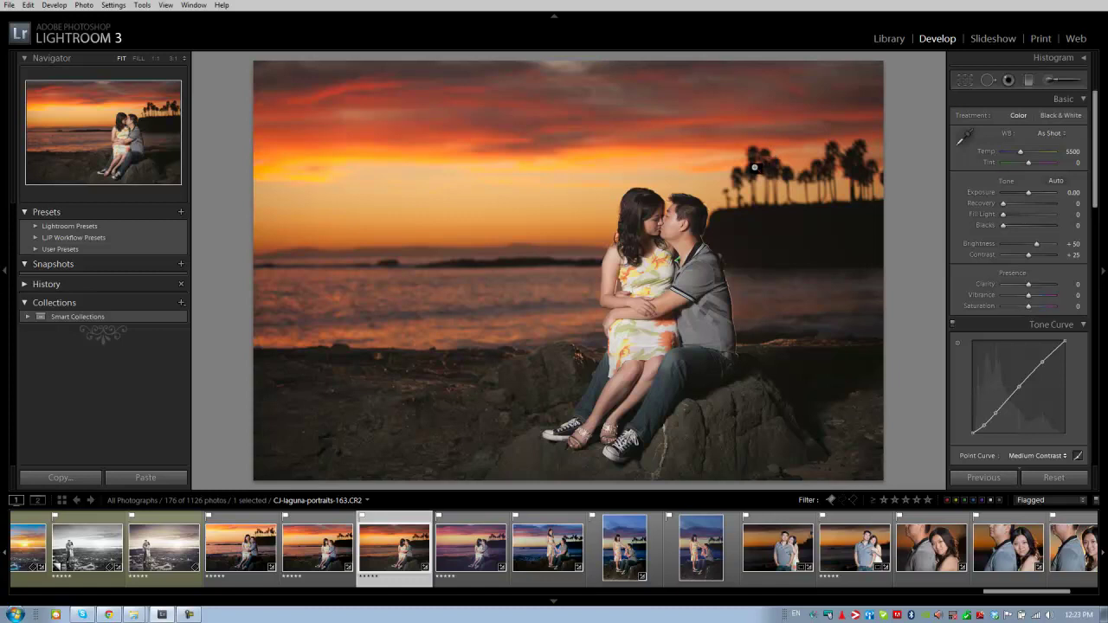
Switch the workspace to full screen without the module picker, and set the photo's white balance Temp to 4900.
key("f")
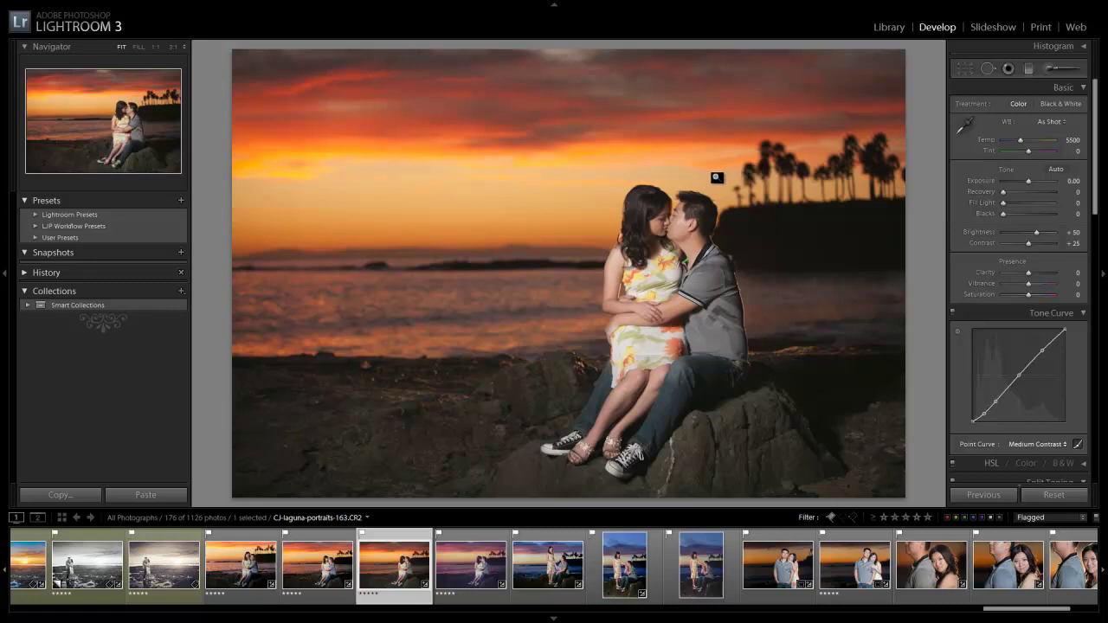
left_click(554, 10)
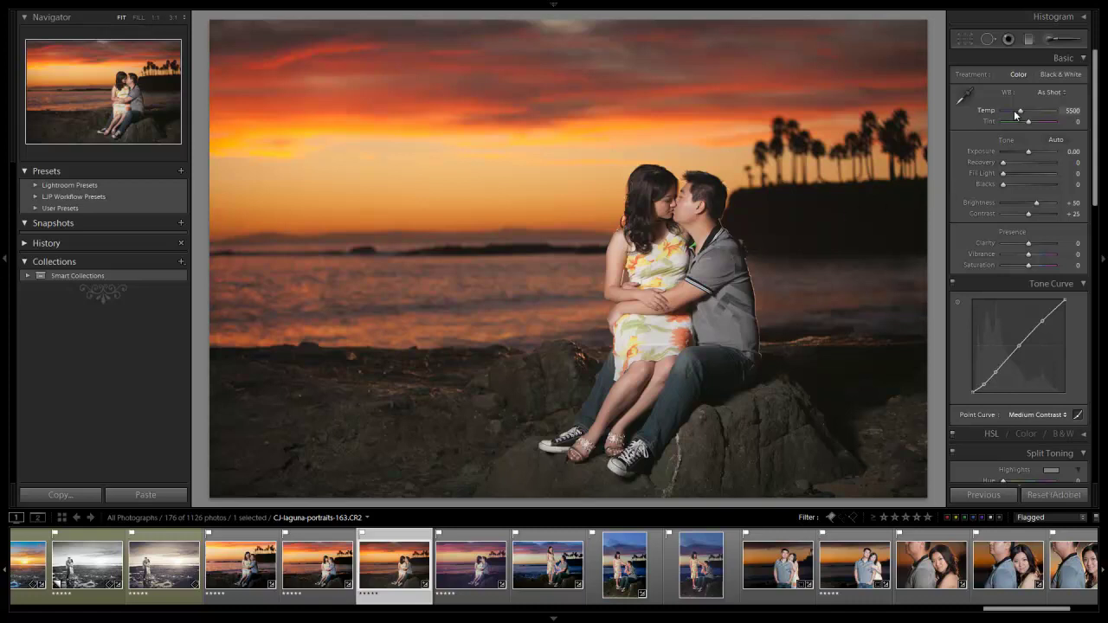
left_click_drag(1017, 115, 1017, 114)
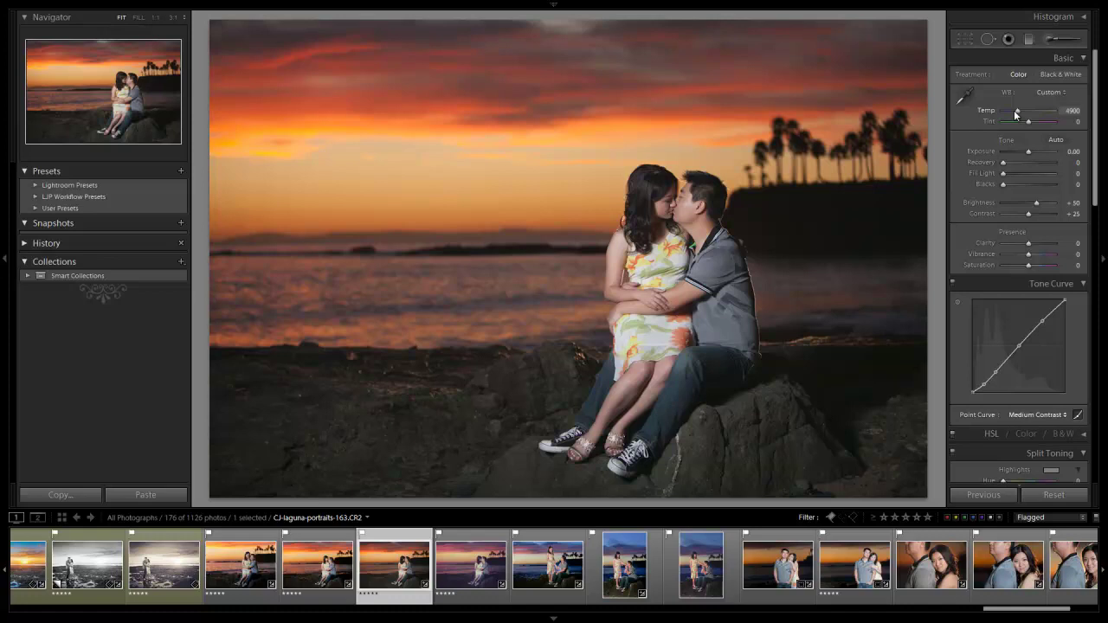
key("shift")
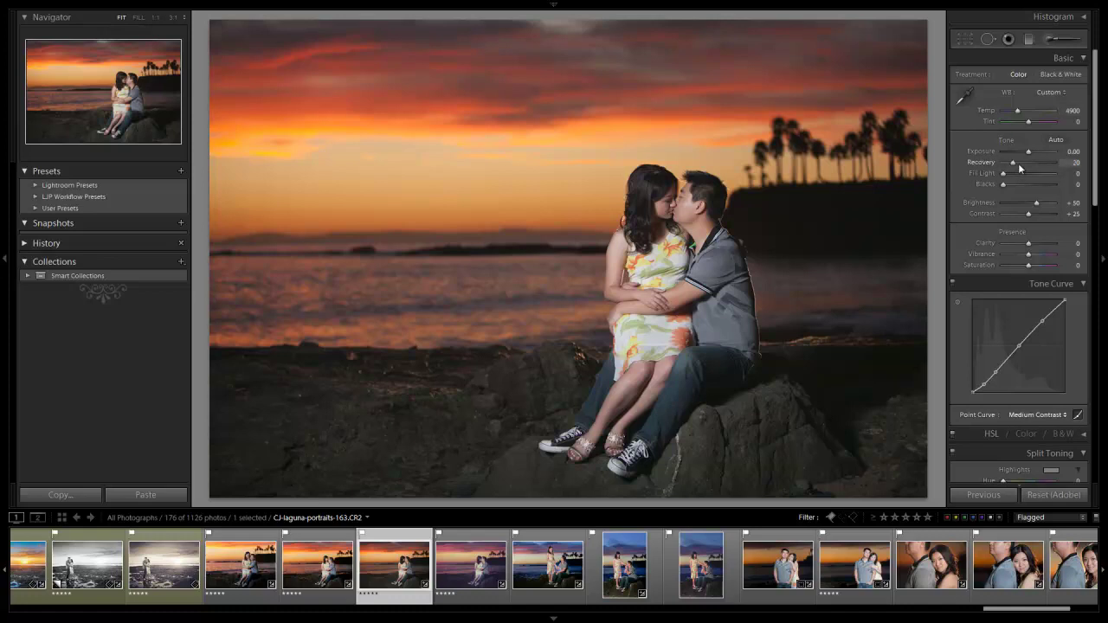
Set the photo's Recovery to 30, Fill Light to 5 and Blacks to 3.
left_click(1019, 164)
key("Up")
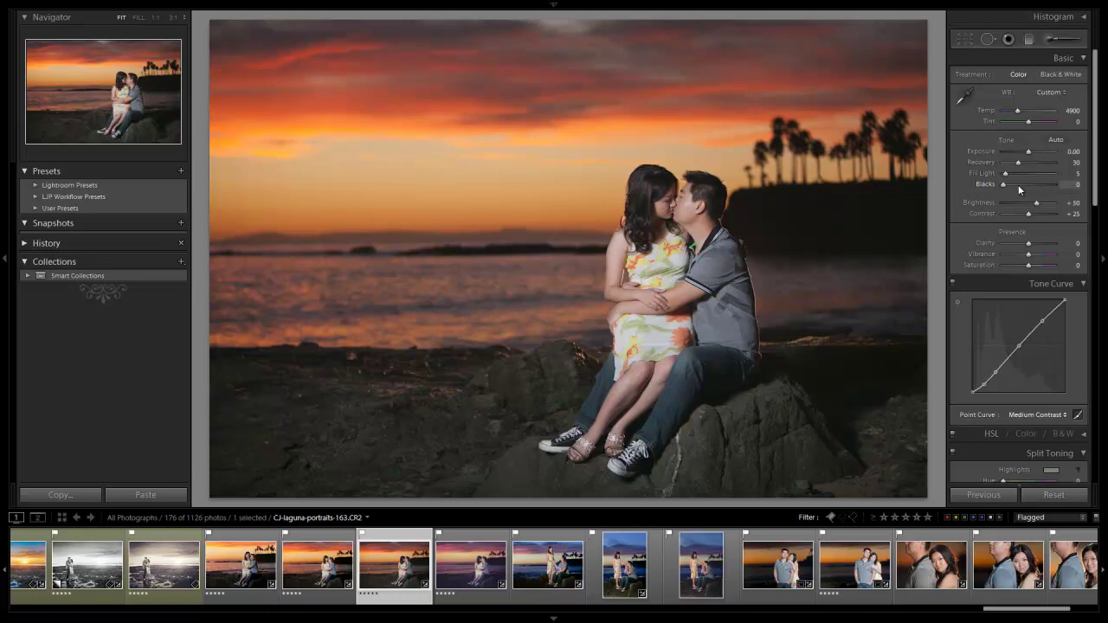
key("Up")
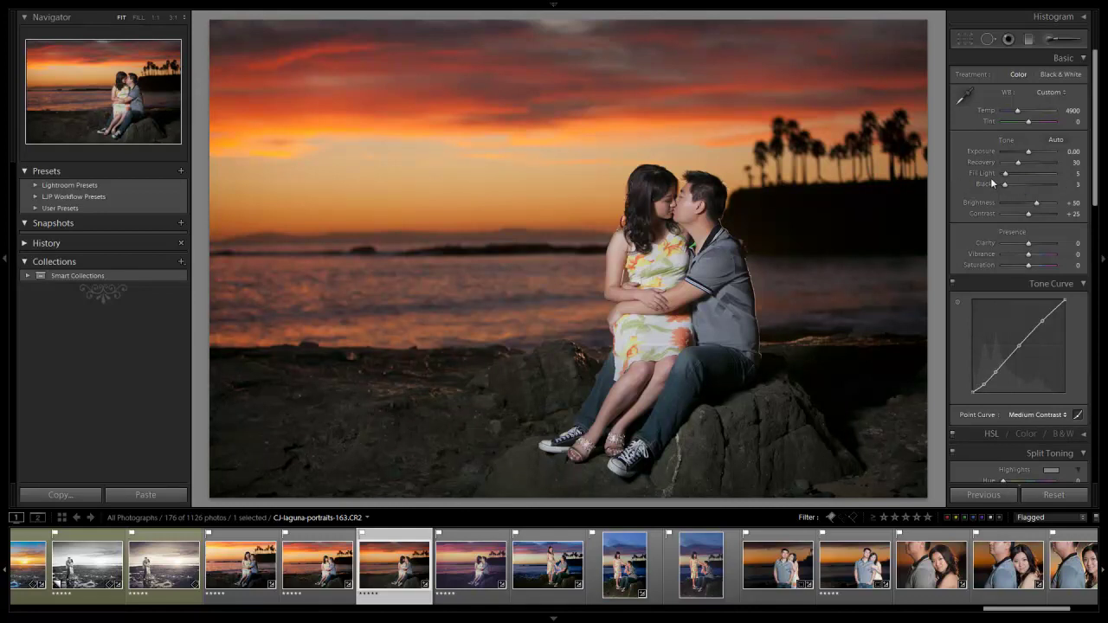
Test a Blacks value of 7 with the clipping overlay shown, bring Blacks back to 3 and hide the overlay.
key("j")
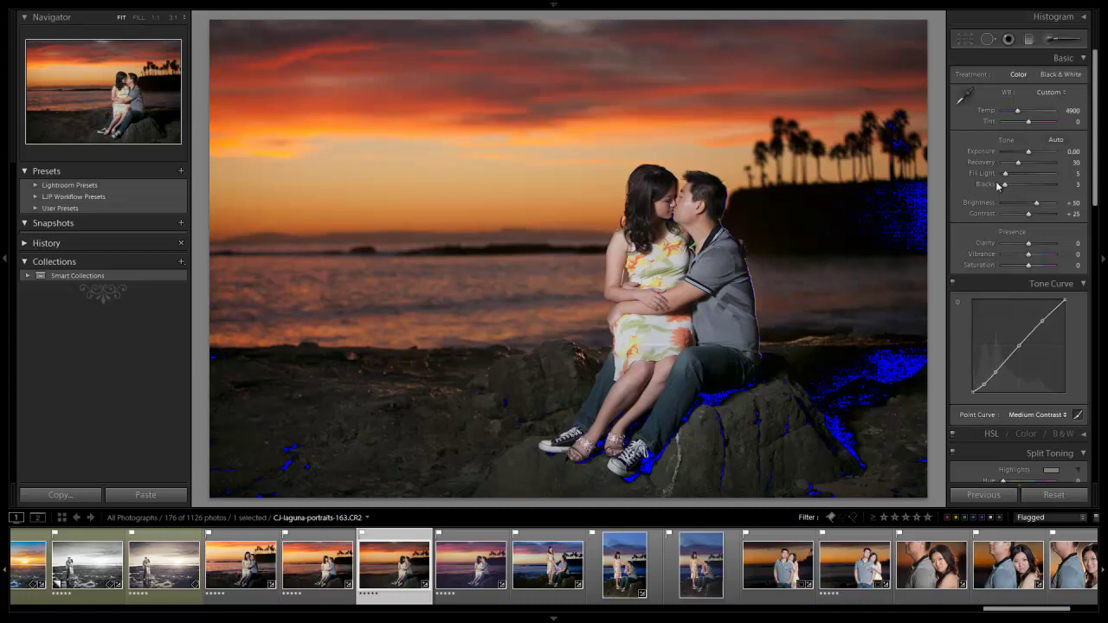
left_click_drag(1004, 184, 1007, 185)
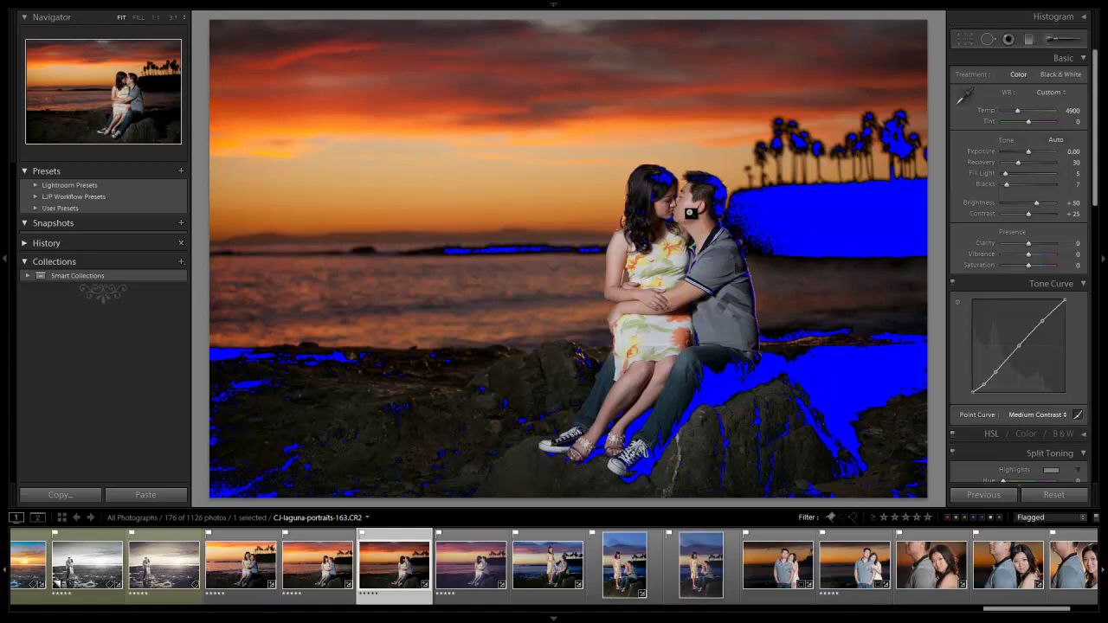
key("Down")
key("Down")
key("Down")
key("Down")
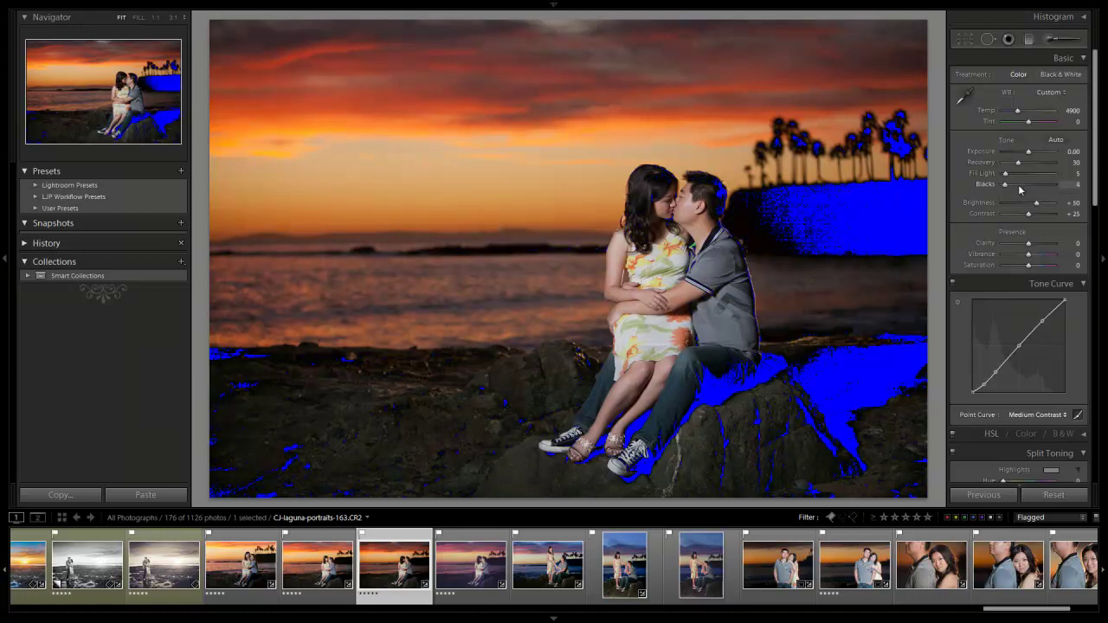
key("j")
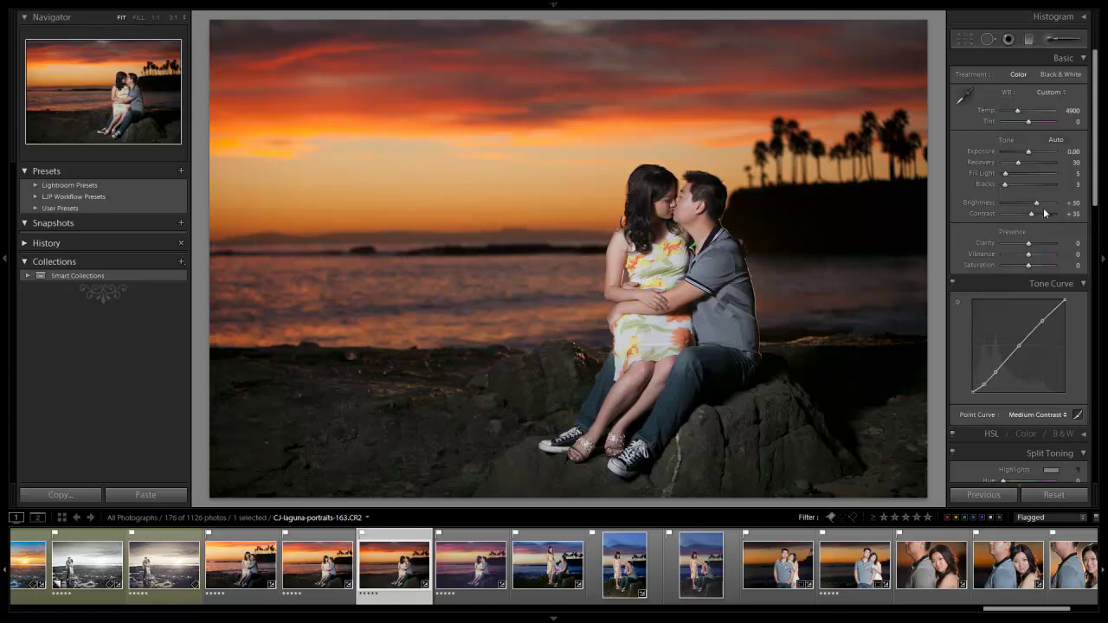
Set the photo's Clarity to +35 and Vibrance to +20.
key("shift")
left_click(1036, 247, "shift")
key("shift+Up")
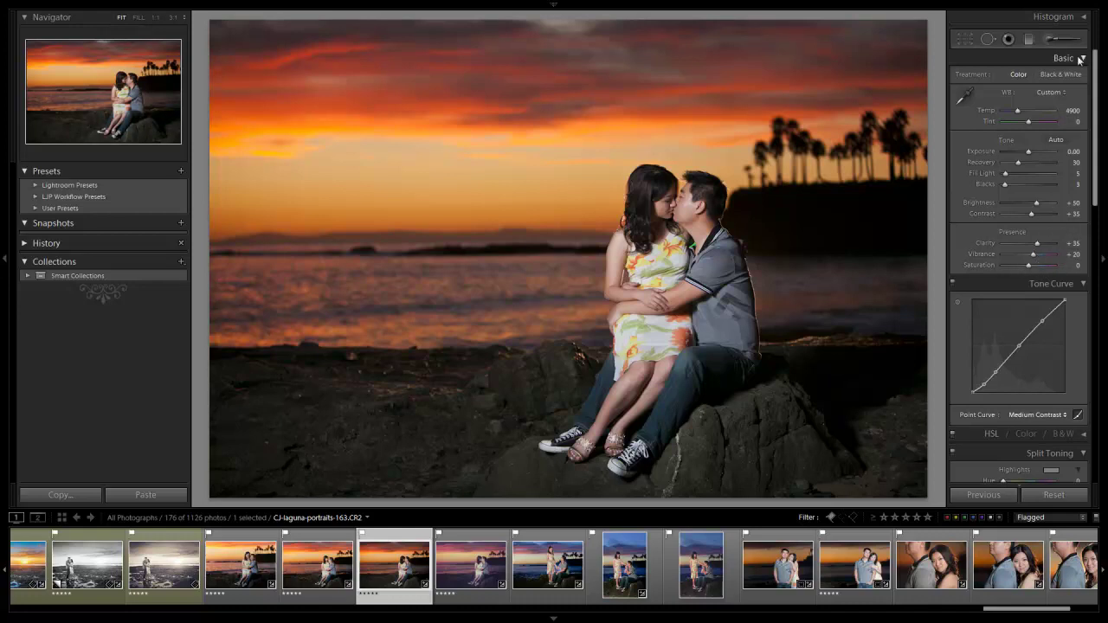
Collapse the Tone Curve, Basic and Split Toning adjustment sections.
scroll(1063, 206, "down", 3)
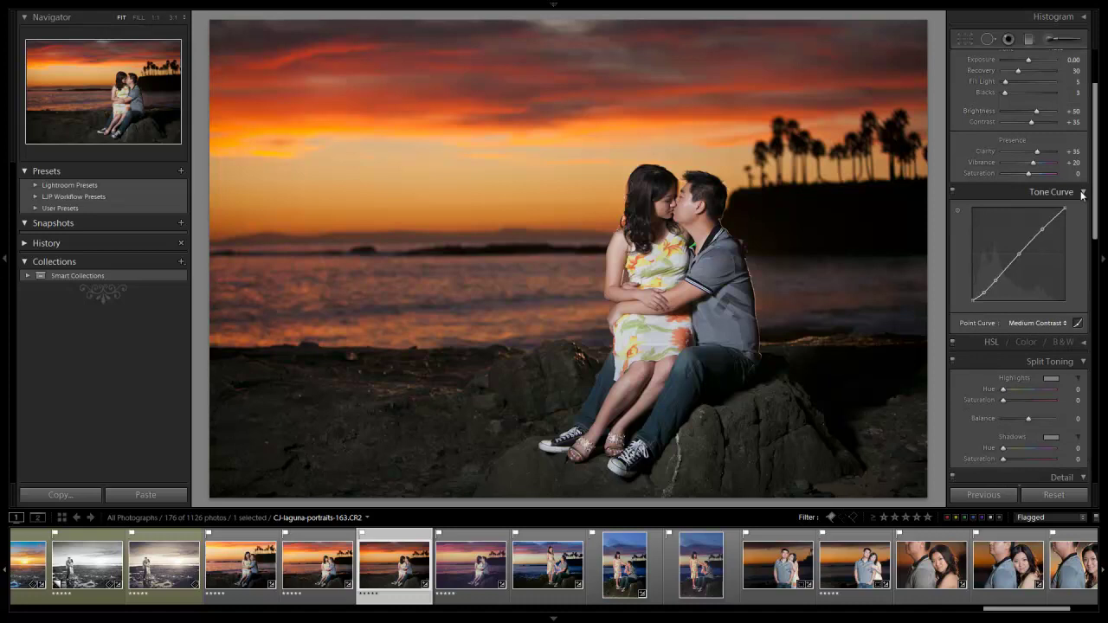
left_click(1081, 195)
scroll(1082, 156, "up", 3)
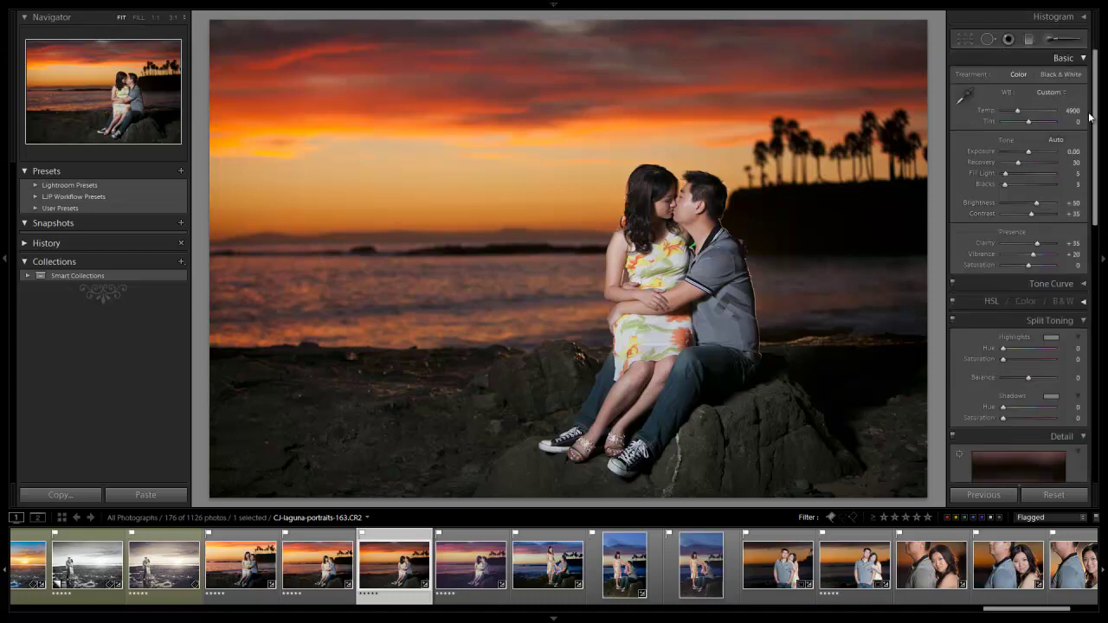
left_click(1081, 60)
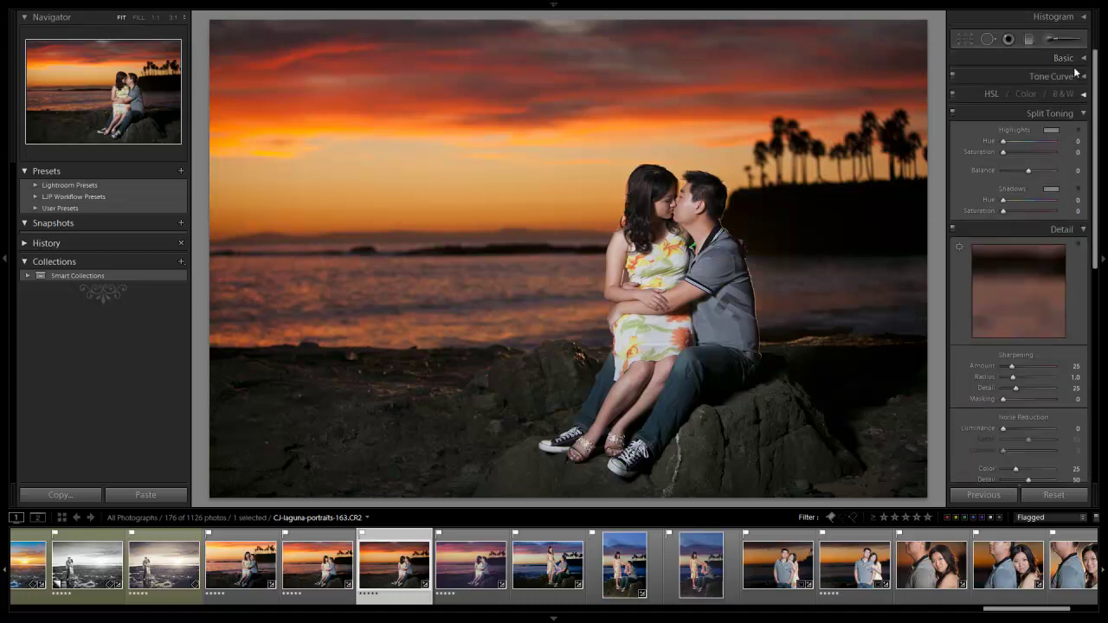
left_click(1083, 115)
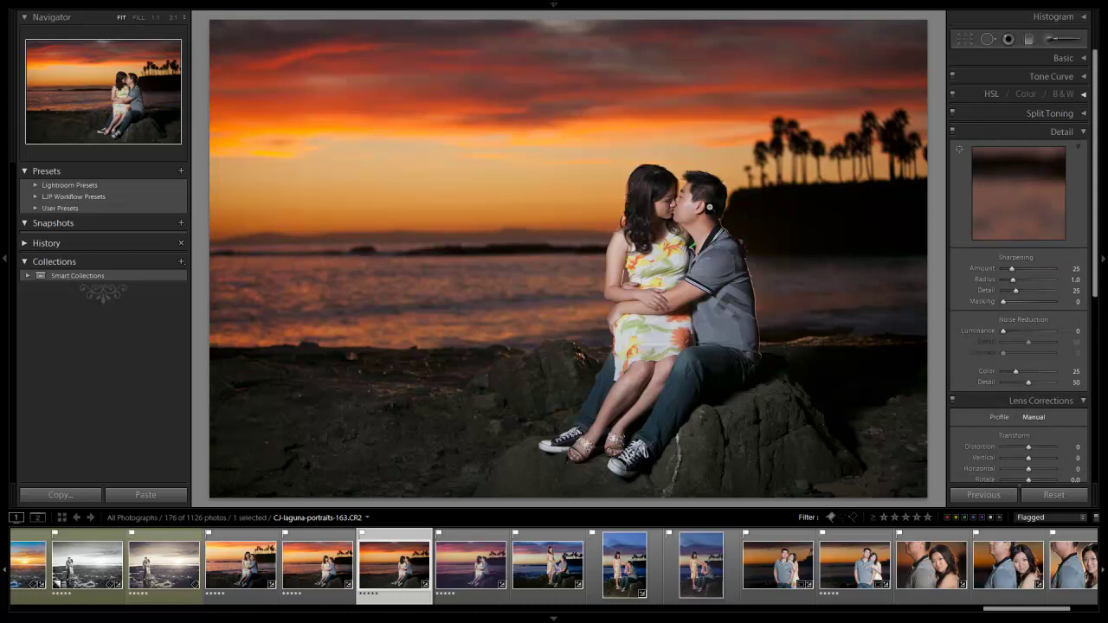
Set the photo's Sharpening to Amount 70, Radius 1.5 and Detail 30 while checking the couple's faces at 1:1.
left_click(703, 199)
left_click_drag(588, 209, 667, 177)
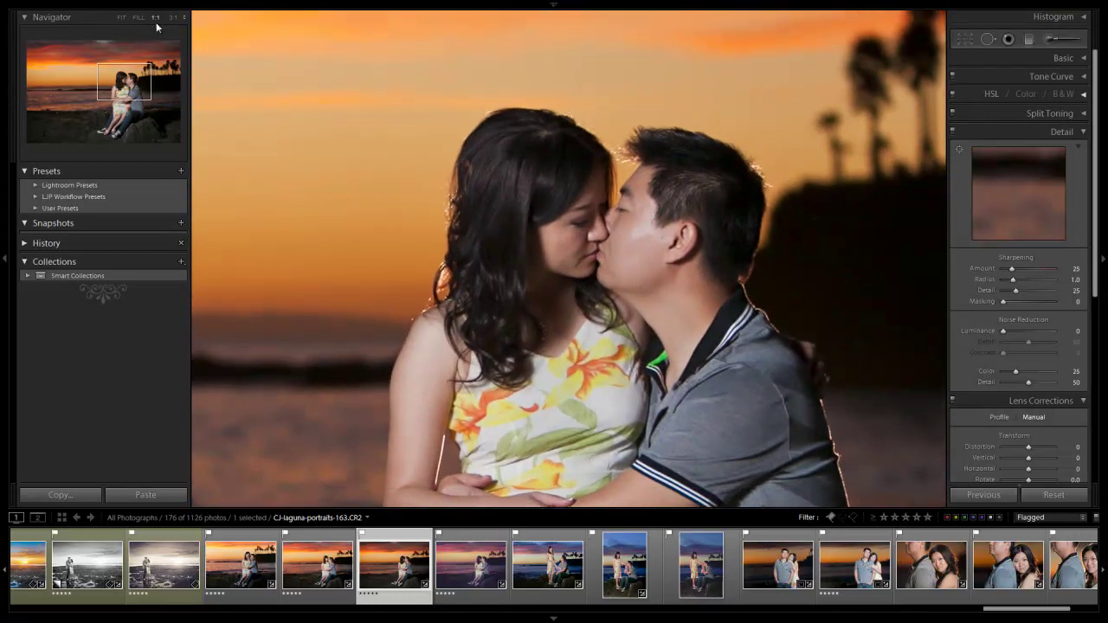
left_click_drag(1012, 268, 1024, 271)
key("shift+Up")
left_click_drag(1017, 290, 1024, 288)
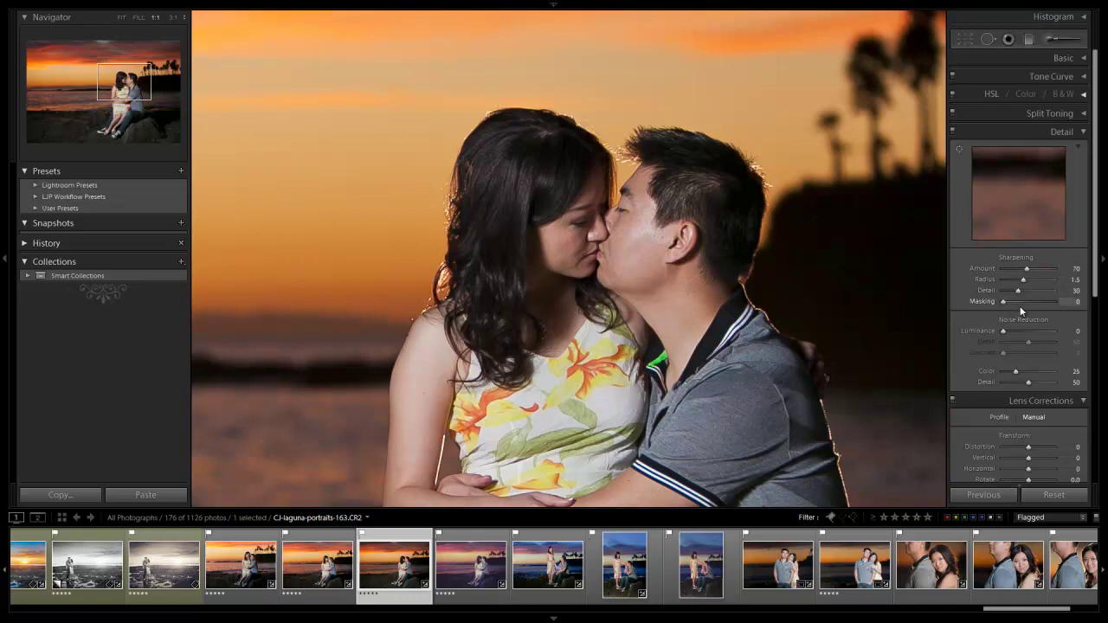
Examine the sharpened couple and the dark background beside them for noise at 1:1.
left_click_drag(748, 286, 726, 213)
left_click_drag(662, 271, 692, 319)
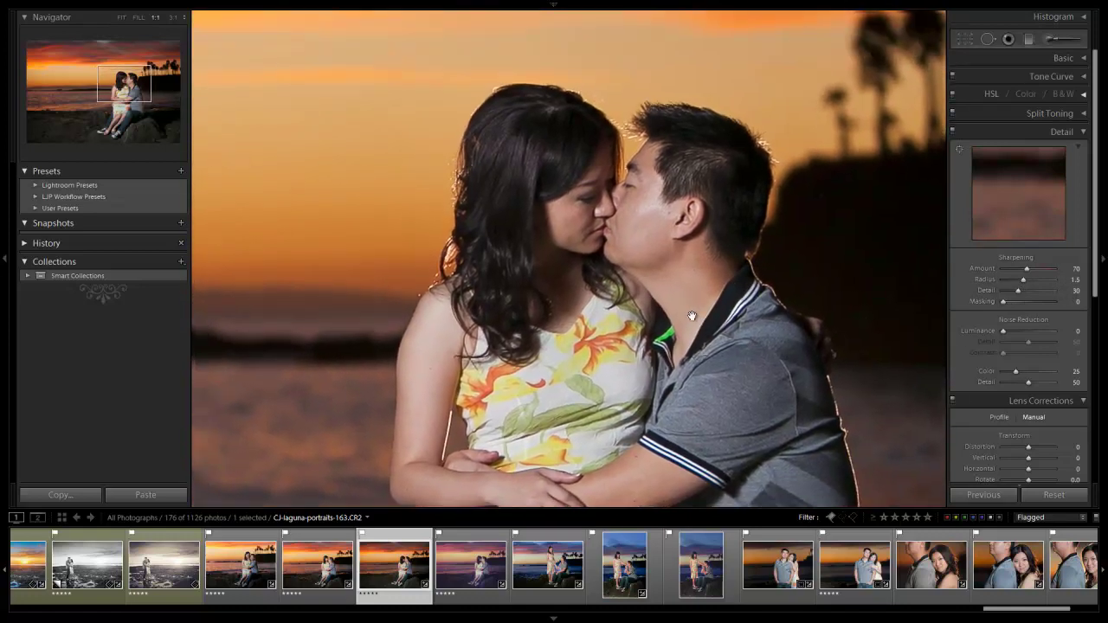
left_click(621, 289)
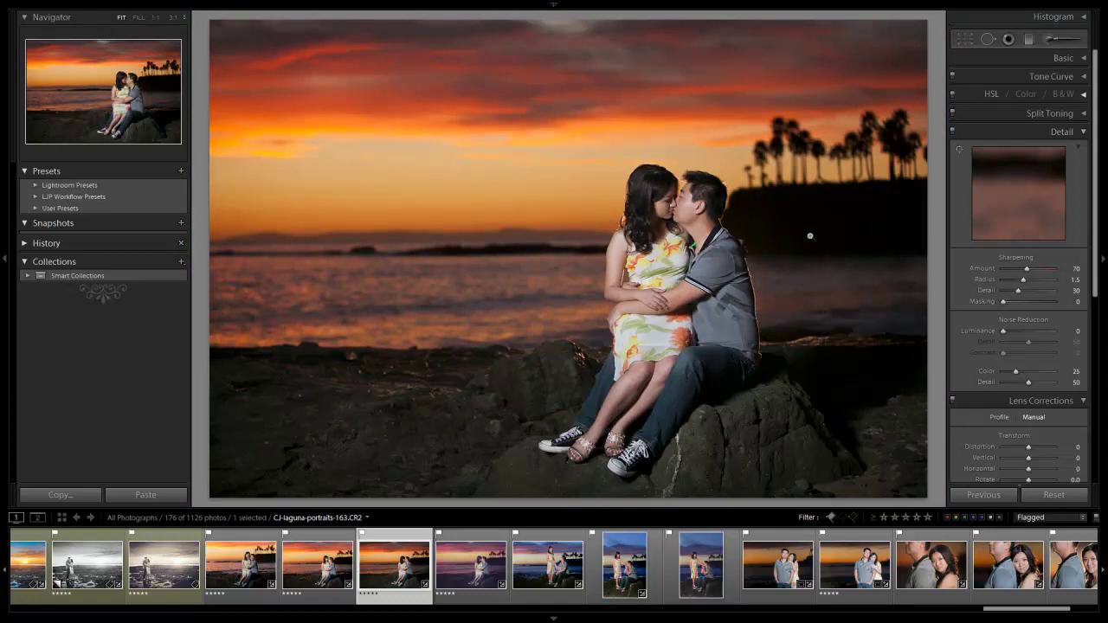
left_click(746, 209)
left_click_drag(765, 326, 646, 203)
left_click_drag(725, 239, 806, 250)
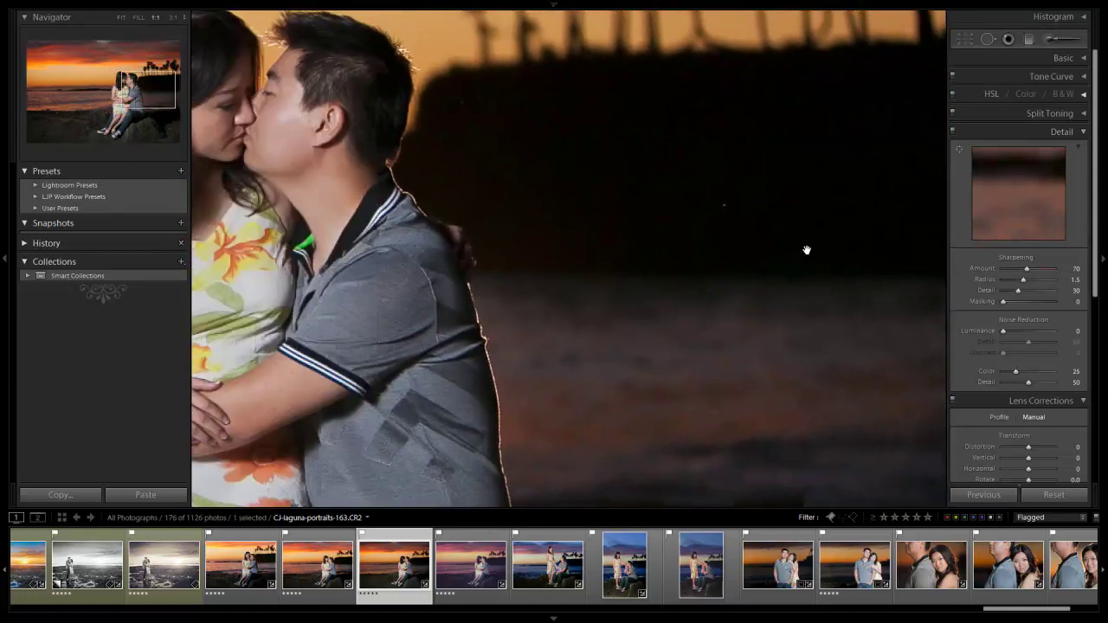
left_click(645, 242)
left_click_drag(722, 213, 494, 241)
left_click_drag(727, 257, 642, 246)
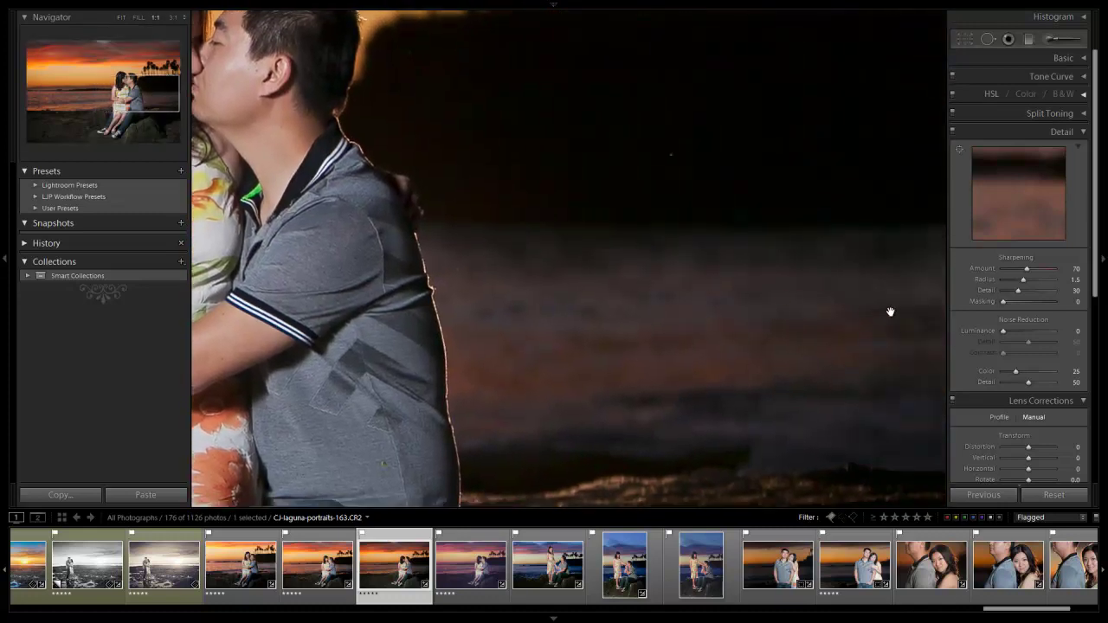
Set the Luminance noise reduction to 20, checking the dark hillside and the couple.
left_click_drag(1008, 330, 1011, 330)
left_click_drag(819, 267, 788, 354)
left_click_drag(641, 276, 689, 356)
scroll(650, 300, "left", 5)
scroll(650, 300, "up", 2)
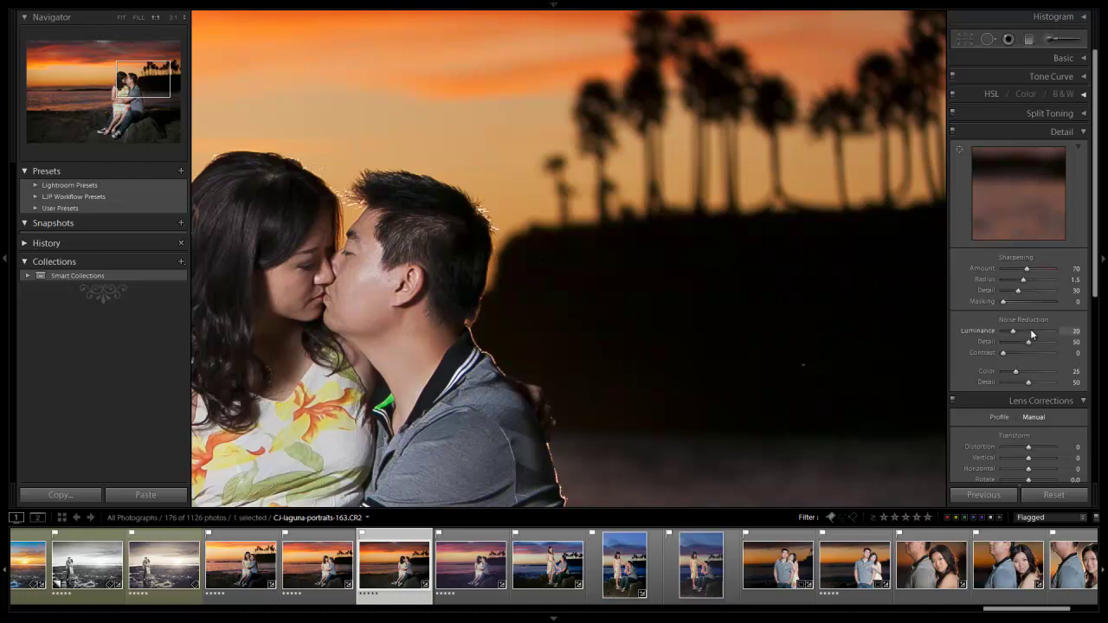
key("Up")
Compare the couple with Luminance noise reduction lowered, undo that change and set Luminance to 25.
left_click_drag(496, 357, 698, 323)
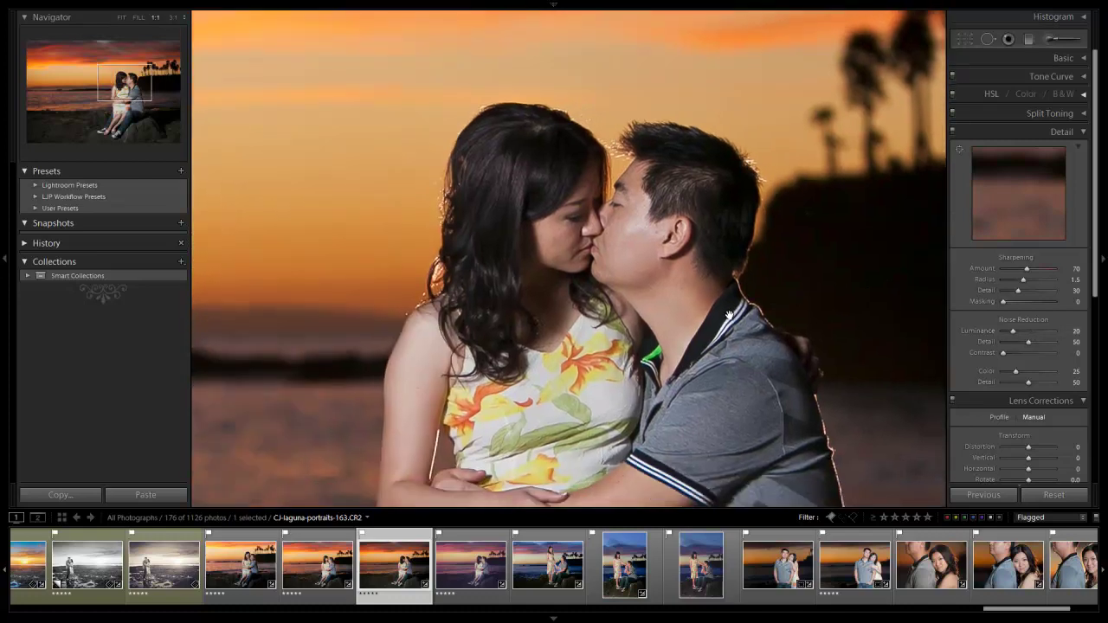
scroll(730, 315, "left", 5)
scroll(729, 316, "down", 1)
left_click_drag(1013, 335, 985, 331)
key("ctrl+z")
left_click(782, 288)
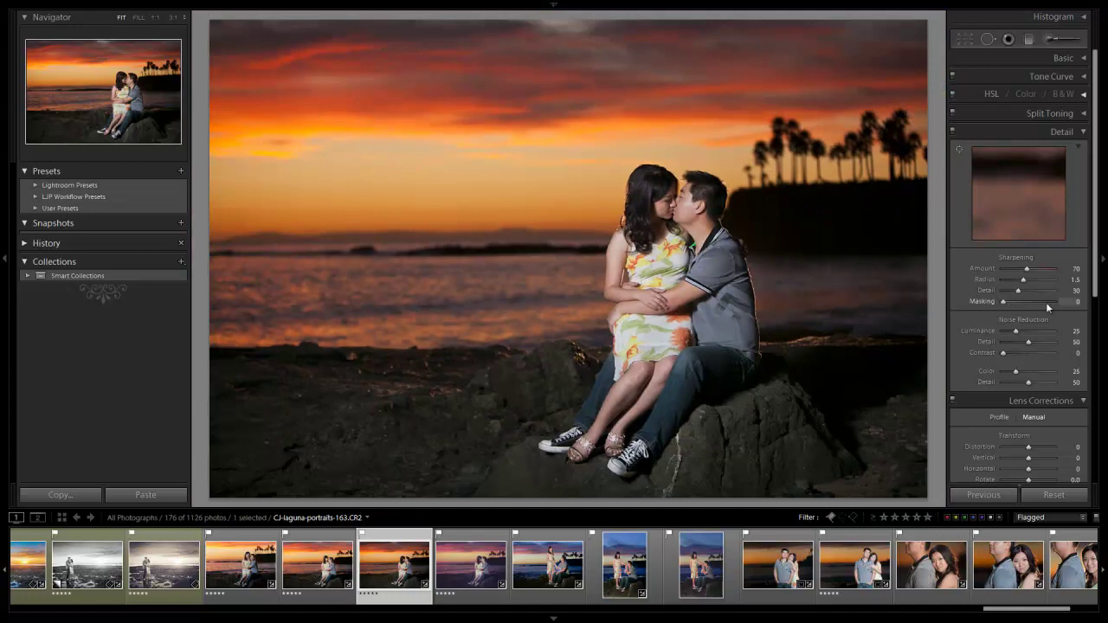
Collapse the Detail adjustment section.
scroll(1058, 317, "down", 2)
scroll(1058, 317, "up", 2)
left_click(1063, 132)
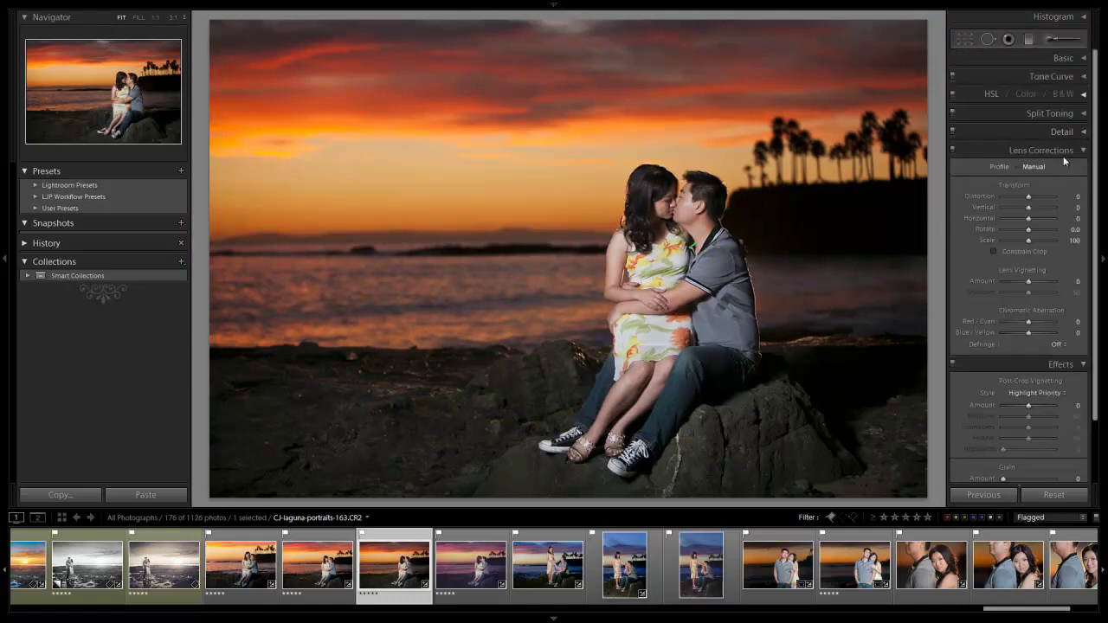
Try a Lens Vignetting Amount of +40 on the photo and reset it.
key("shift")
left_click_drag(1027, 281, 1030, 284)
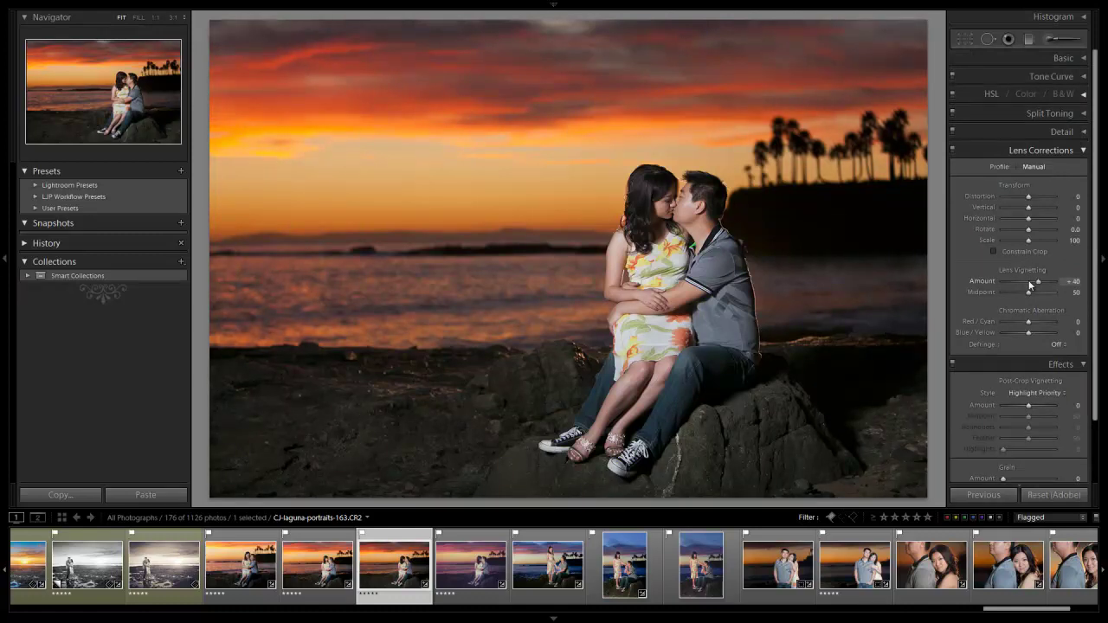
double_click(1030, 282)
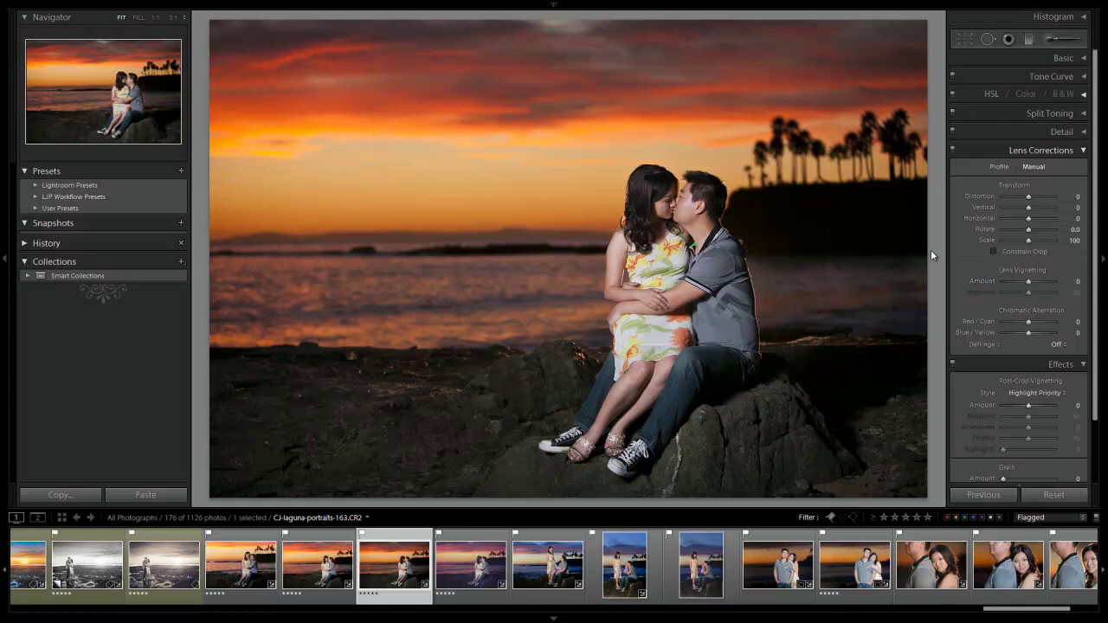
Set Lens Vignetting to Amount -20 and Midpoint 10, and collapse the Lens Corrections and Effects sections.
key("shift+Down")
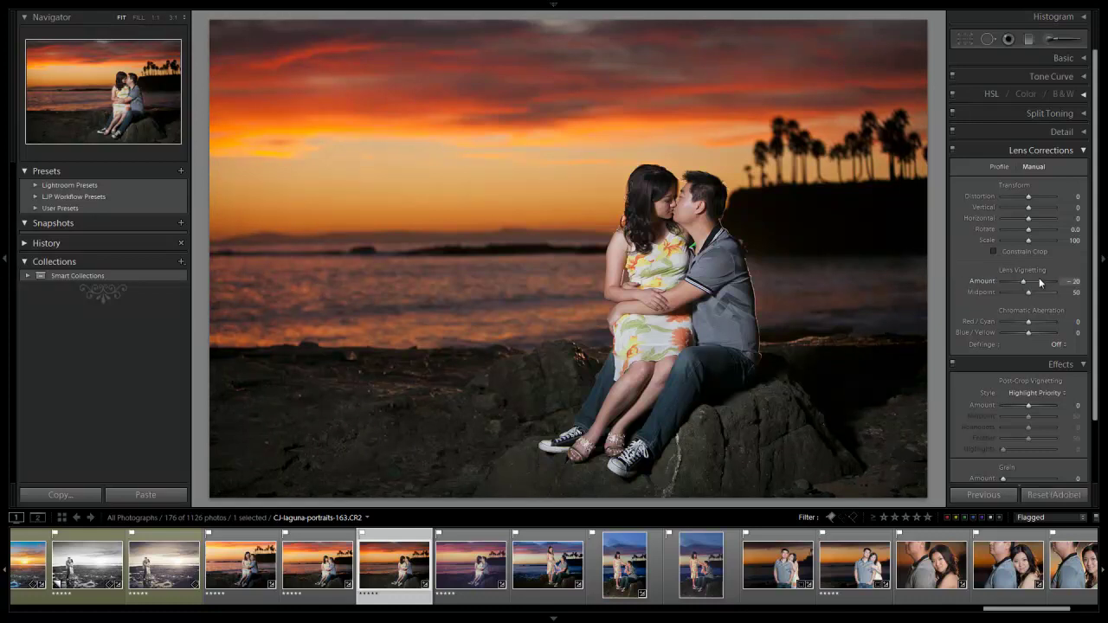
key("shift")
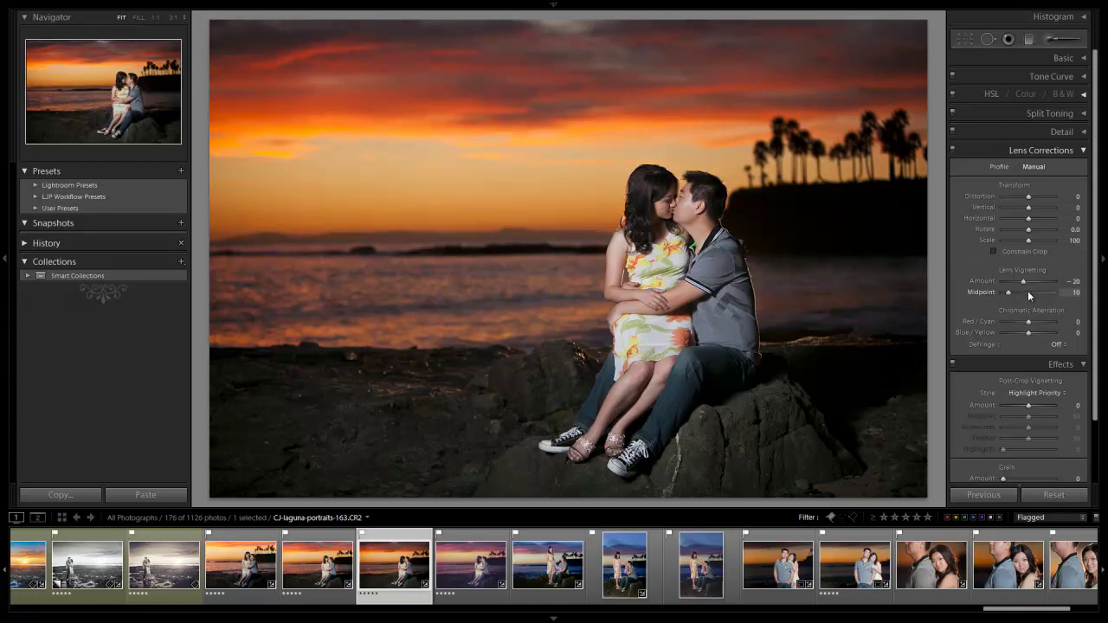
key("Down")
left_click(1082, 151)
left_click(1080, 168)
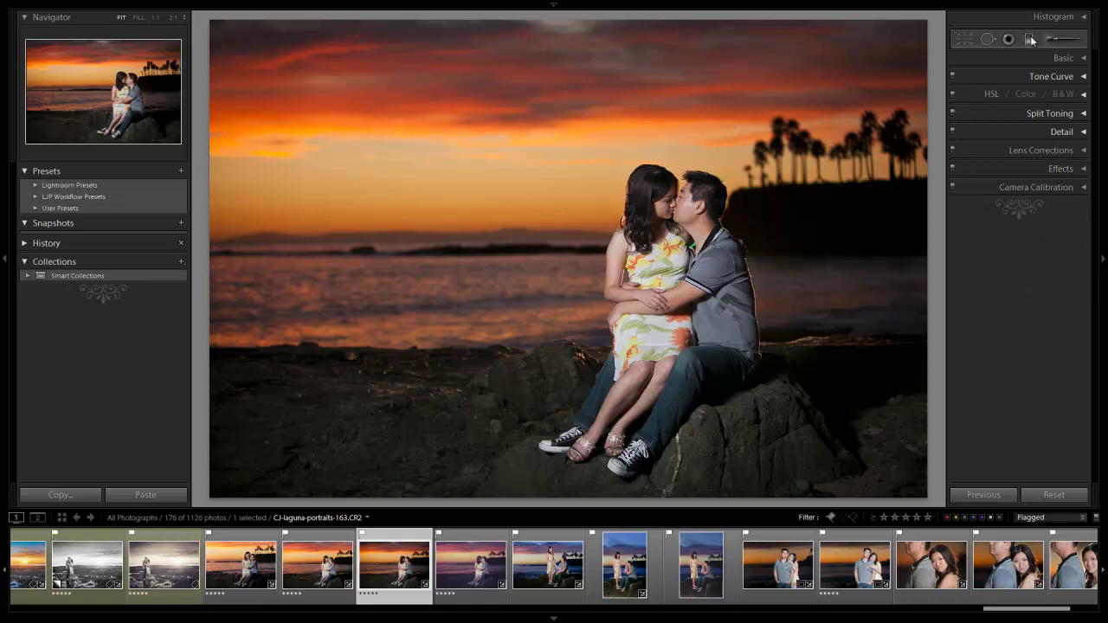
Start a Graduated Filter with the Exposure effect and set its Exposure to -0.99.
left_click(1030, 39)
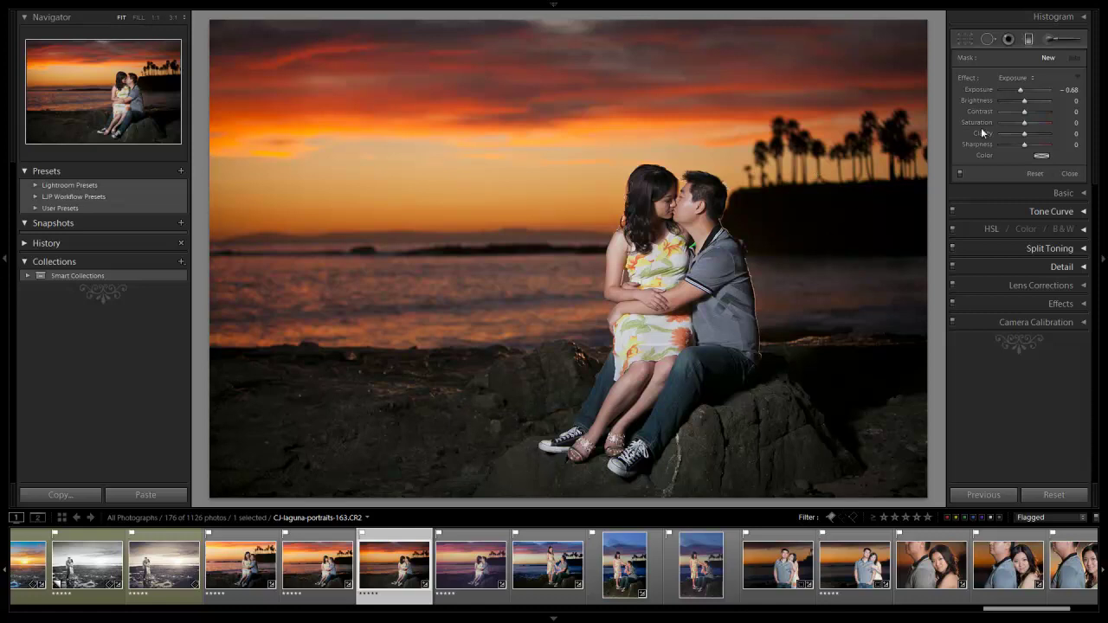
left_click(1012, 77)
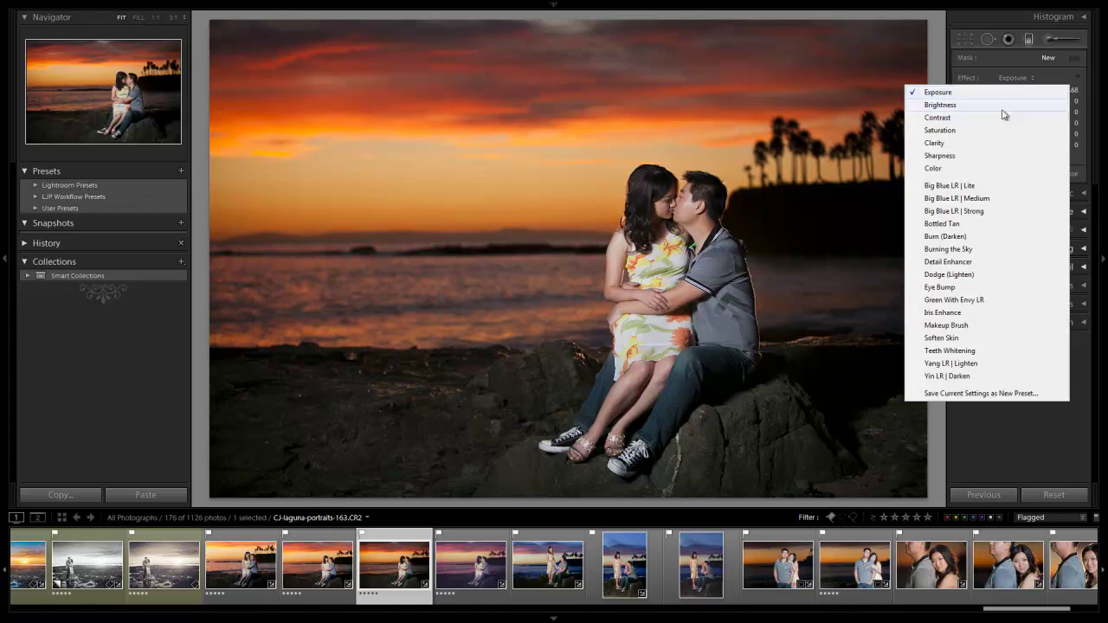
left_click(995, 93)
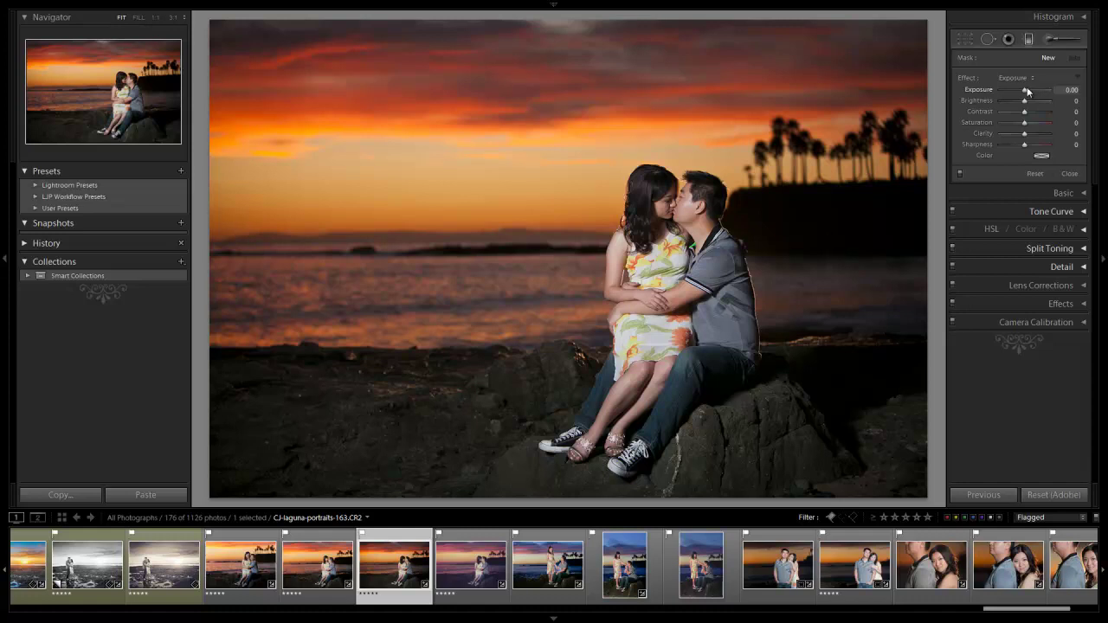
key("shift+Down")
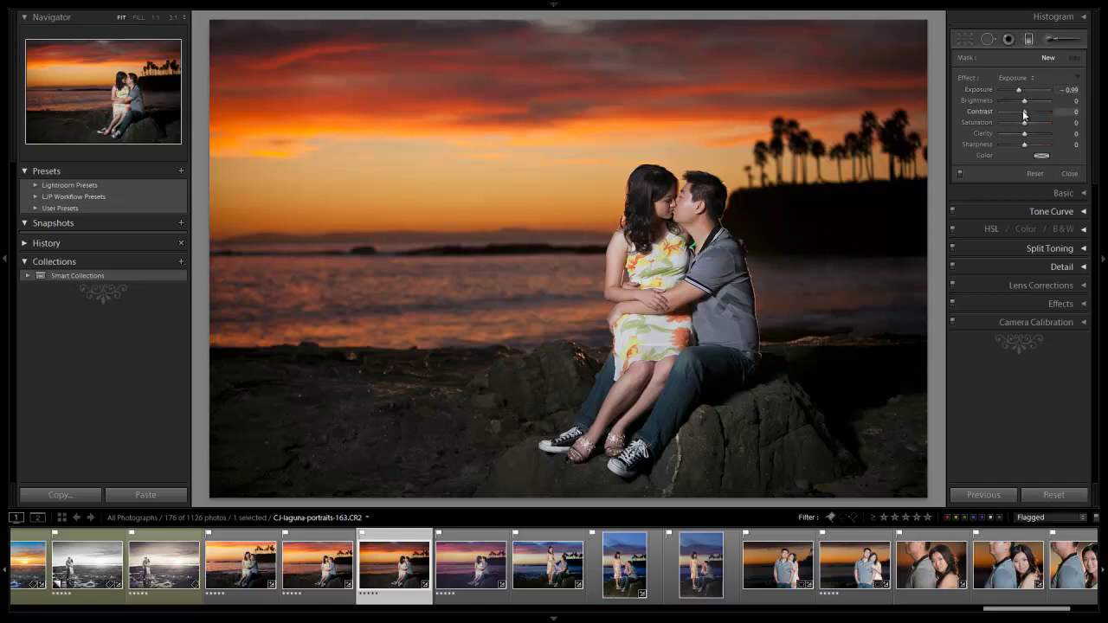
Set the Graduated Filter's Contrast to 14 and apply it from the photo's lower edge up to the water behind the couple.
key("shift")
key("Up")
key("shift")
key("shift")
left_click_drag(560, 480, 594, 286)
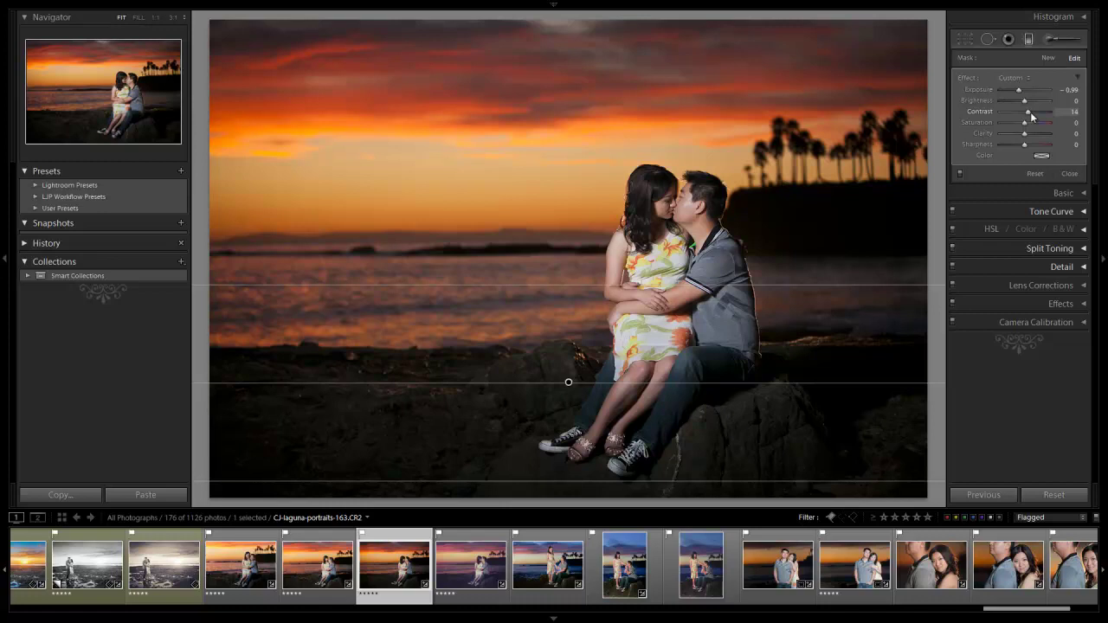
Try Graduated Filter Exposure values of -0.66 and -1.32 on the lower foreground, and close the filter.
key("shift+Up")
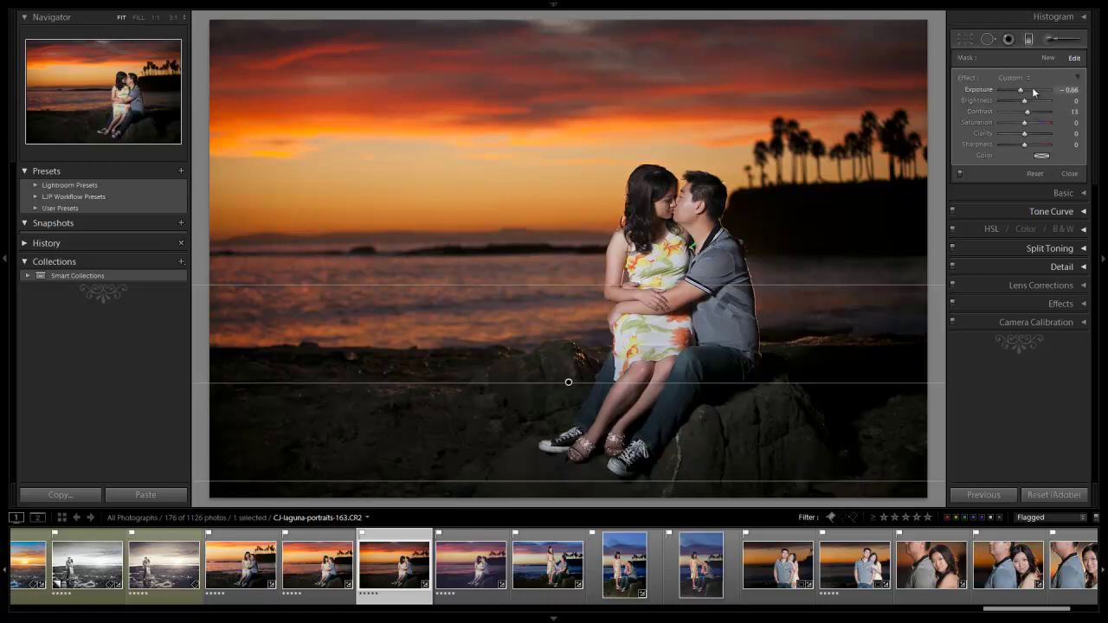
key("shift+Down")
key("shift+Down")
key("shift+Down")
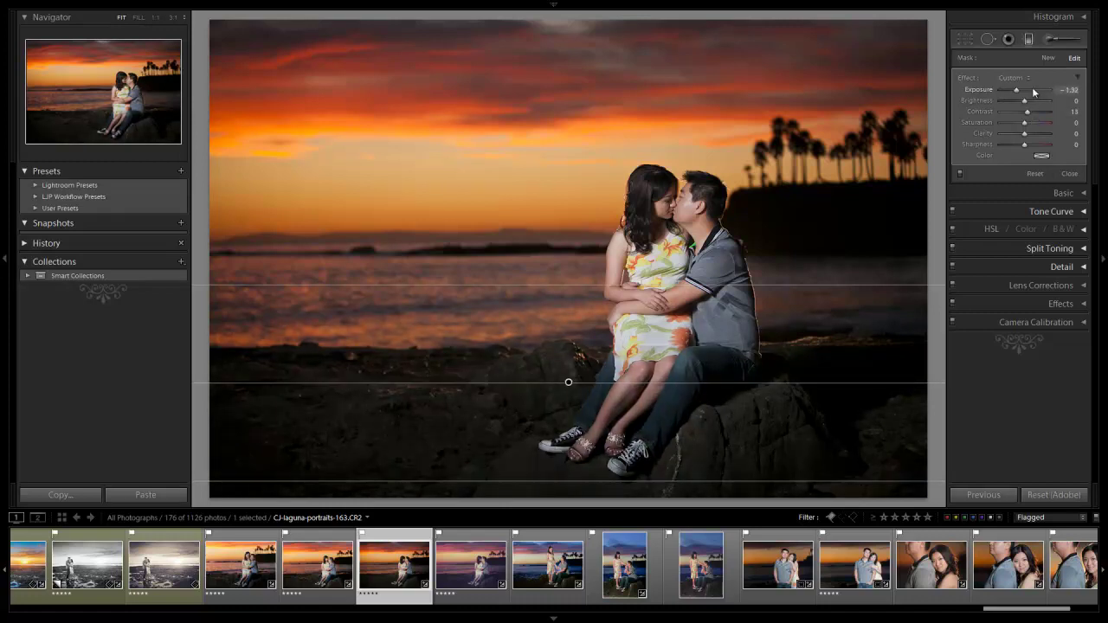
key("shift+Up")
left_click(1030, 40)
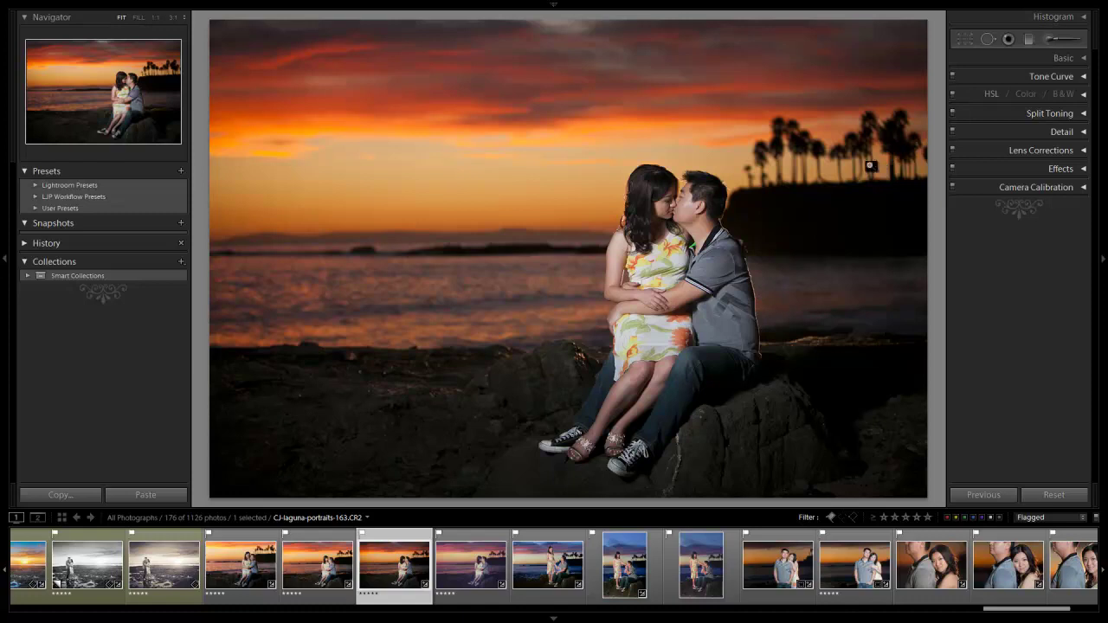
Set the Lens Vignetting Amount to -25 in Lens Corrections and compare the photo with its before version.
left_click(1052, 150)
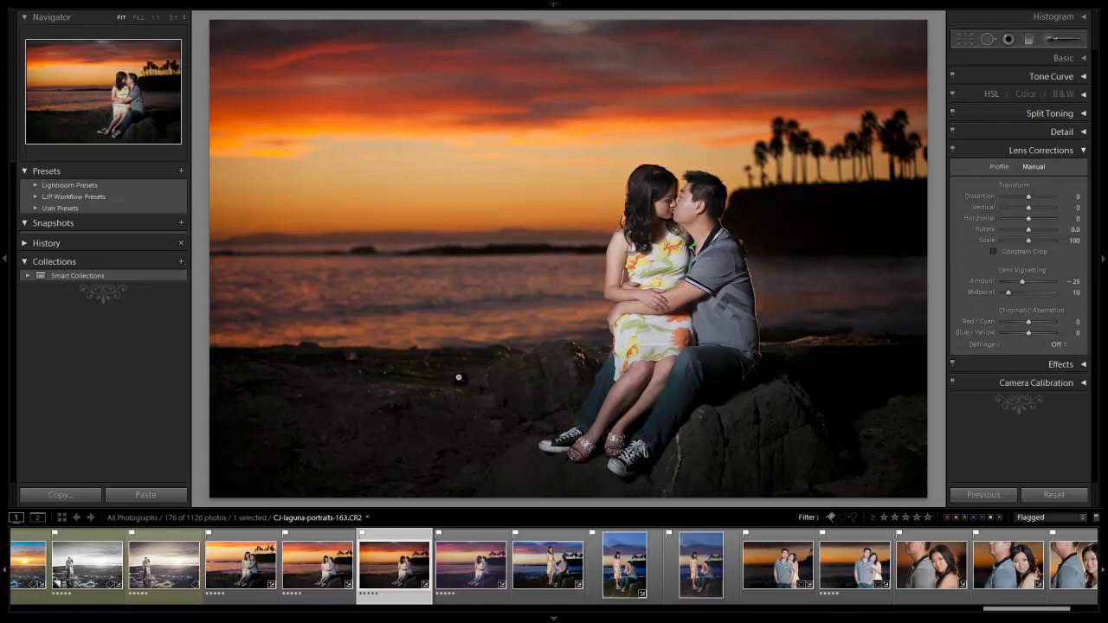
key("Down")
key("Down")
key("Up")
left_click(1084, 152)
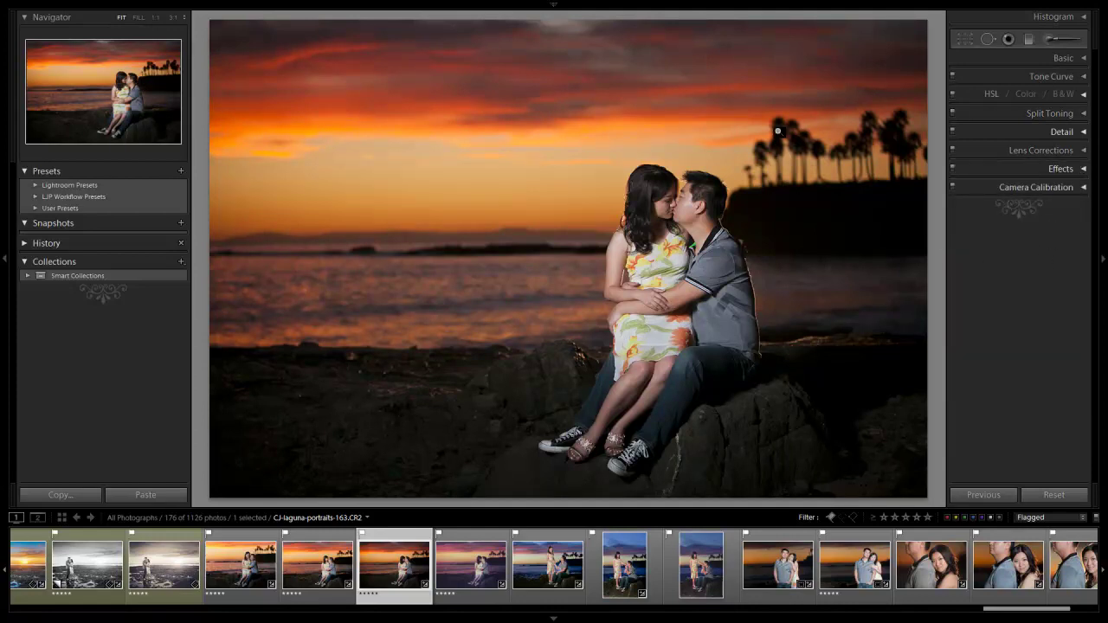
key("backslash")
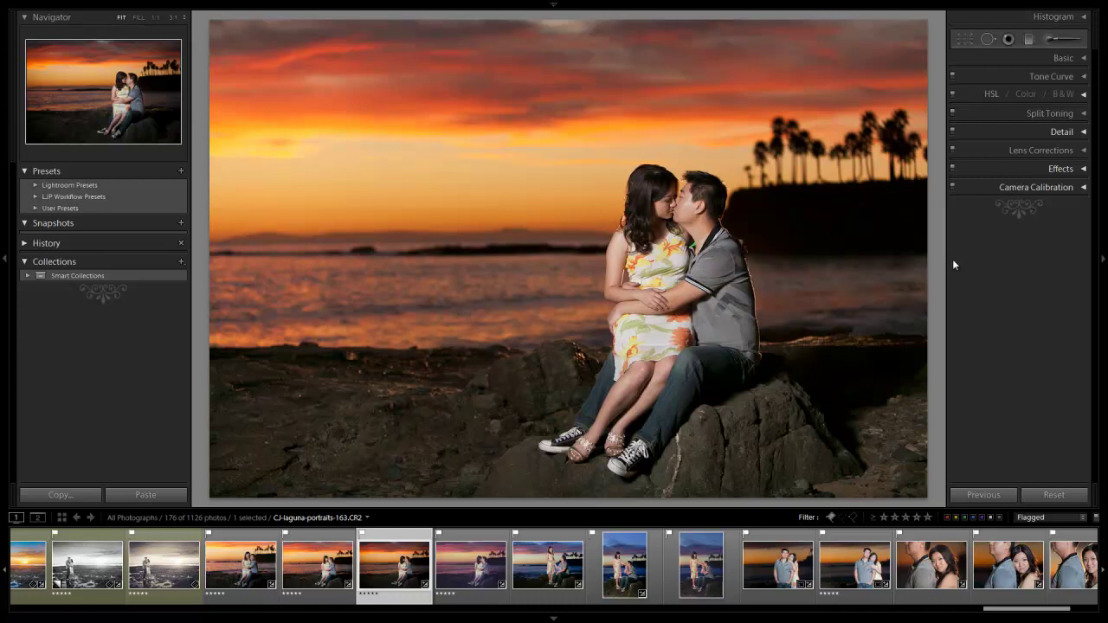
key("backslash")
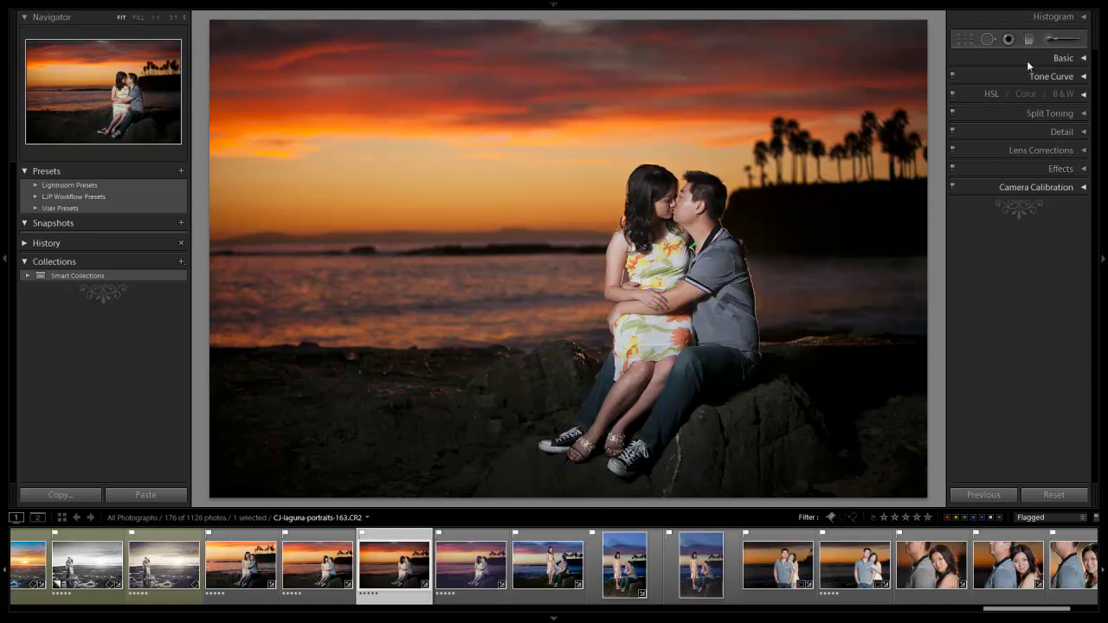
Try a 2 x 1 crop on the photo, shifting the image slightly upward within the frame to include more foreground.
key("r")
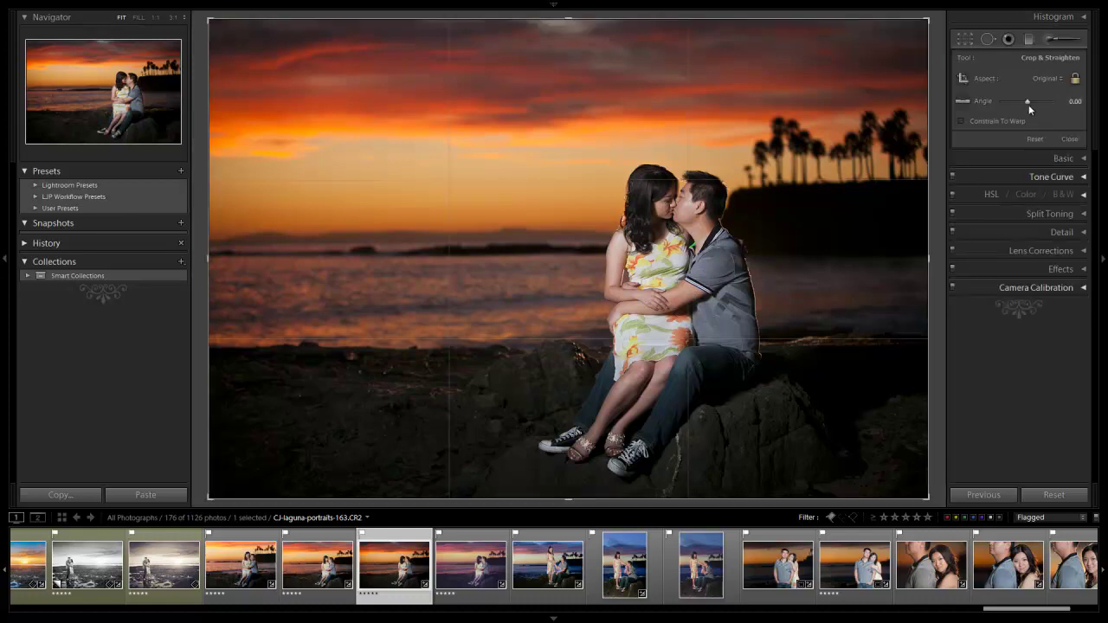
left_click(1044, 78)
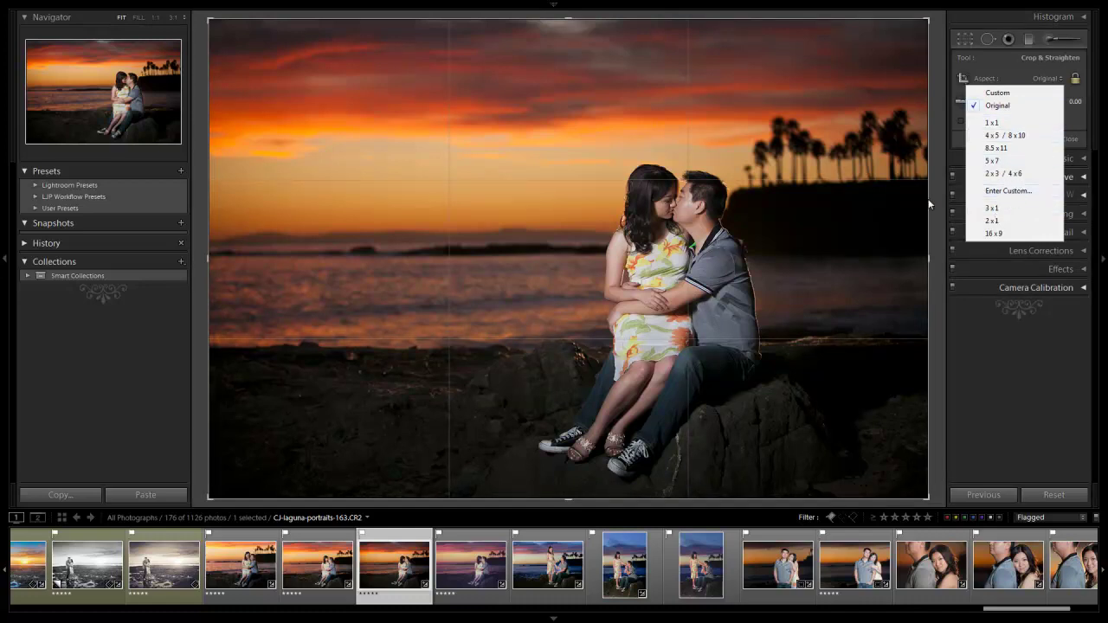
left_click(740, 228)
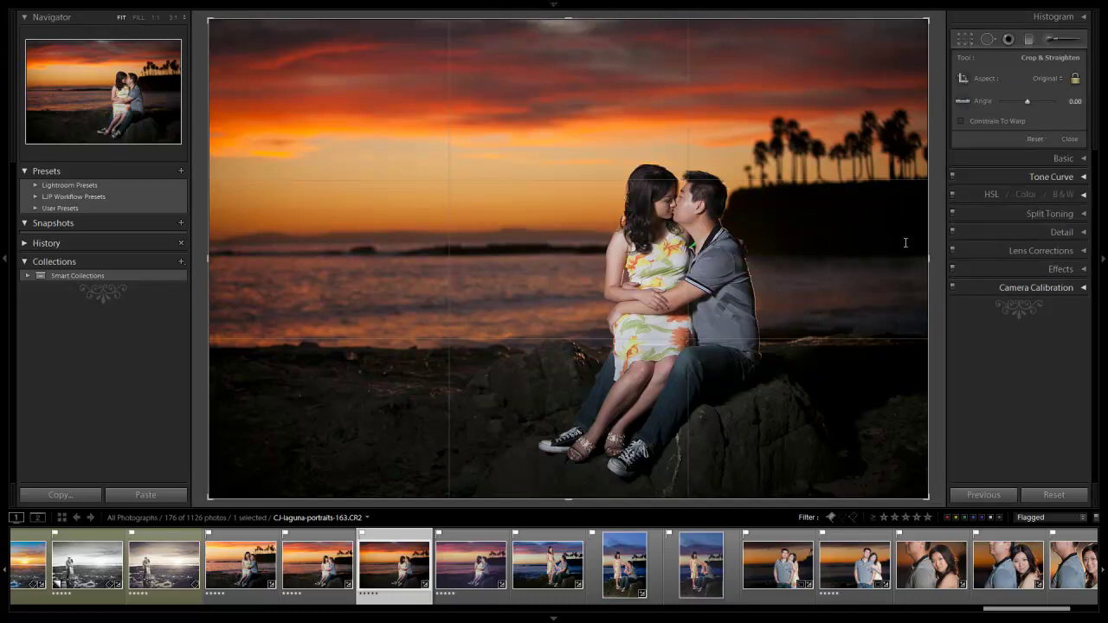
left_click(856, 259)
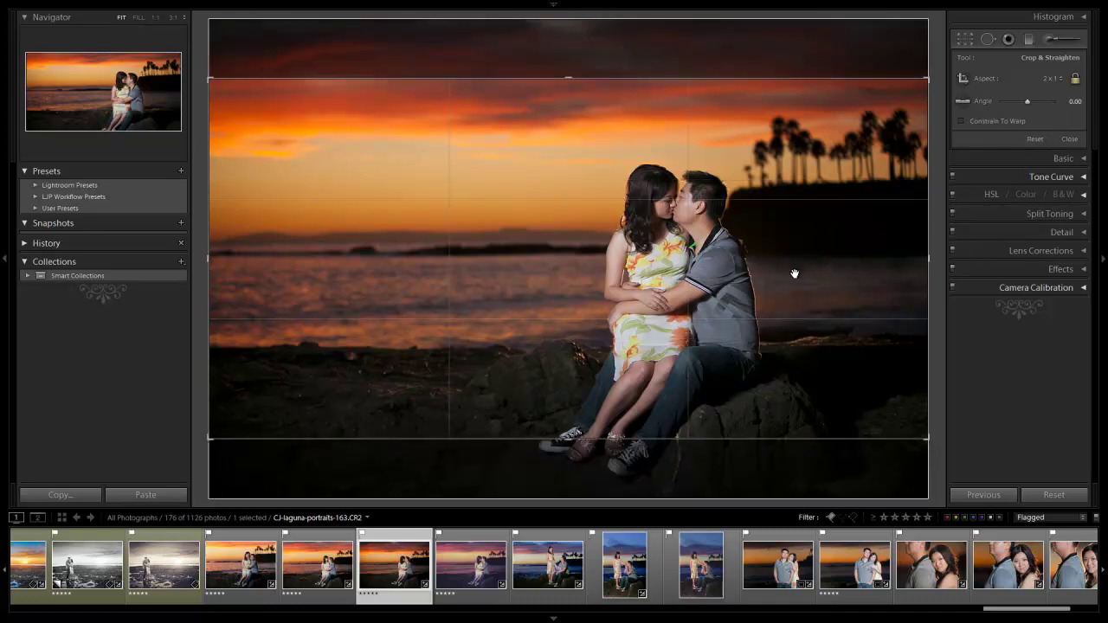
left_click_drag(796, 269, 806, 258)
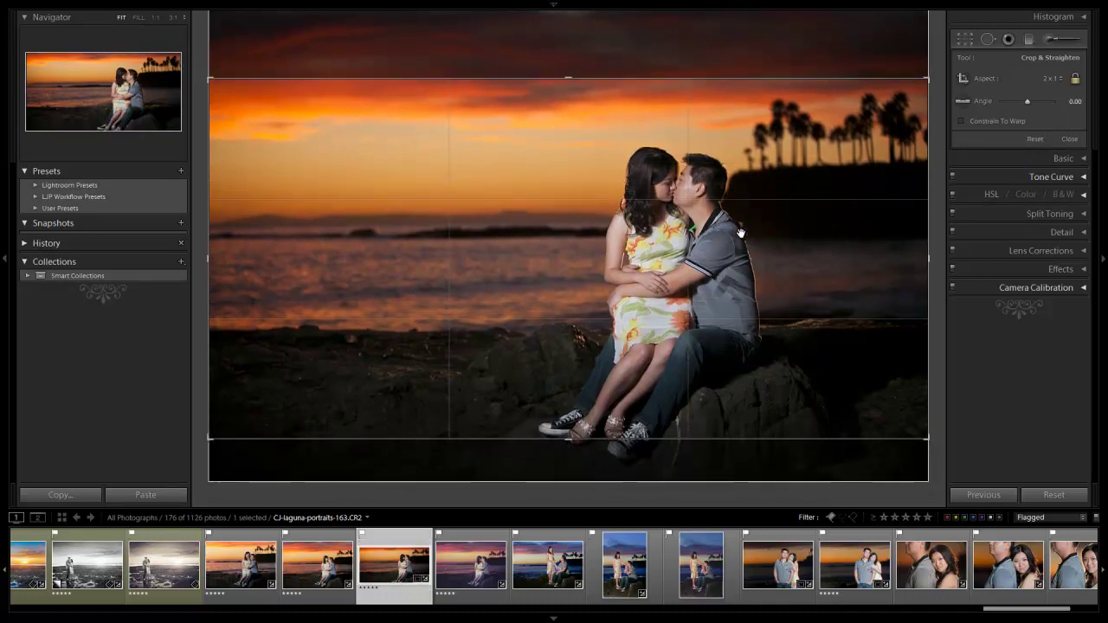
key("Return")
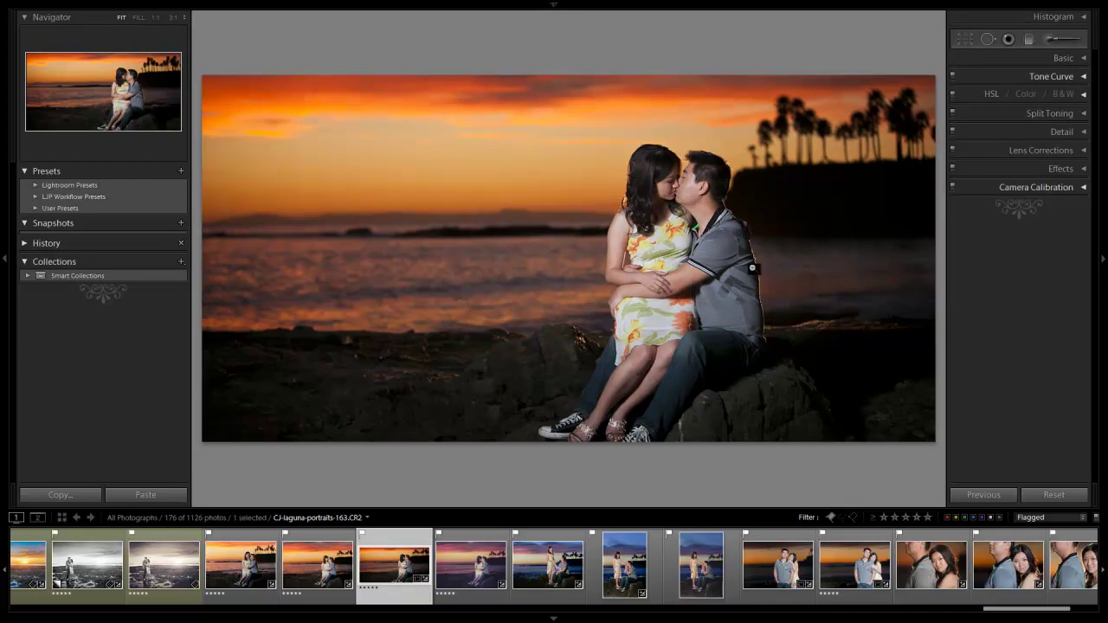
Try a 16 x 9 crop, shrinking the frame slightly around the couple, and apply it.
key("r")
left_click(1048, 80)
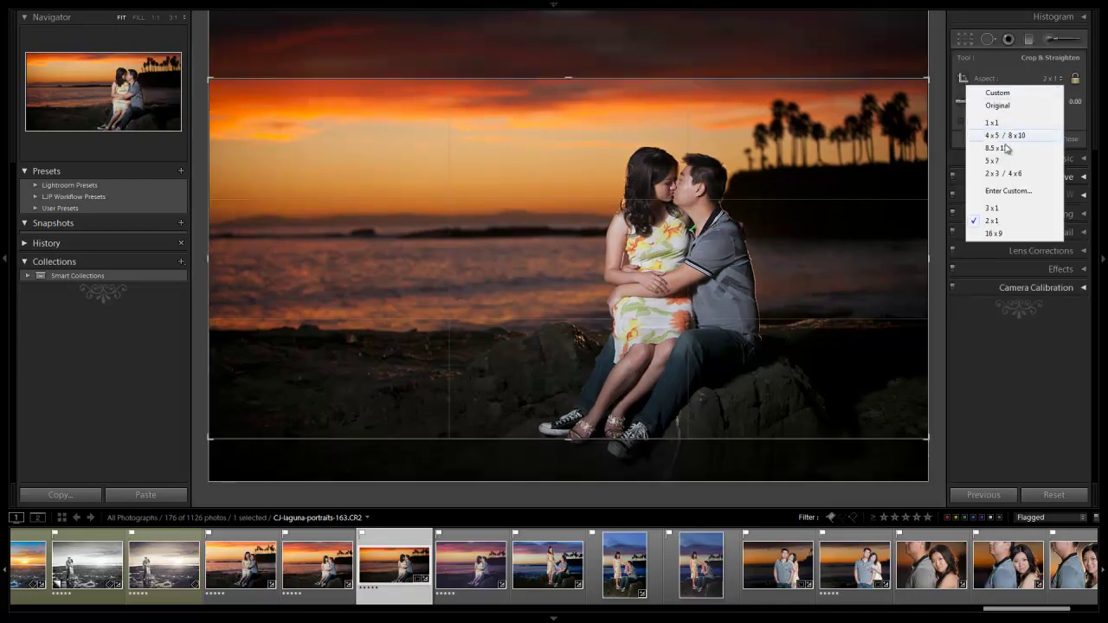
left_click(996, 233)
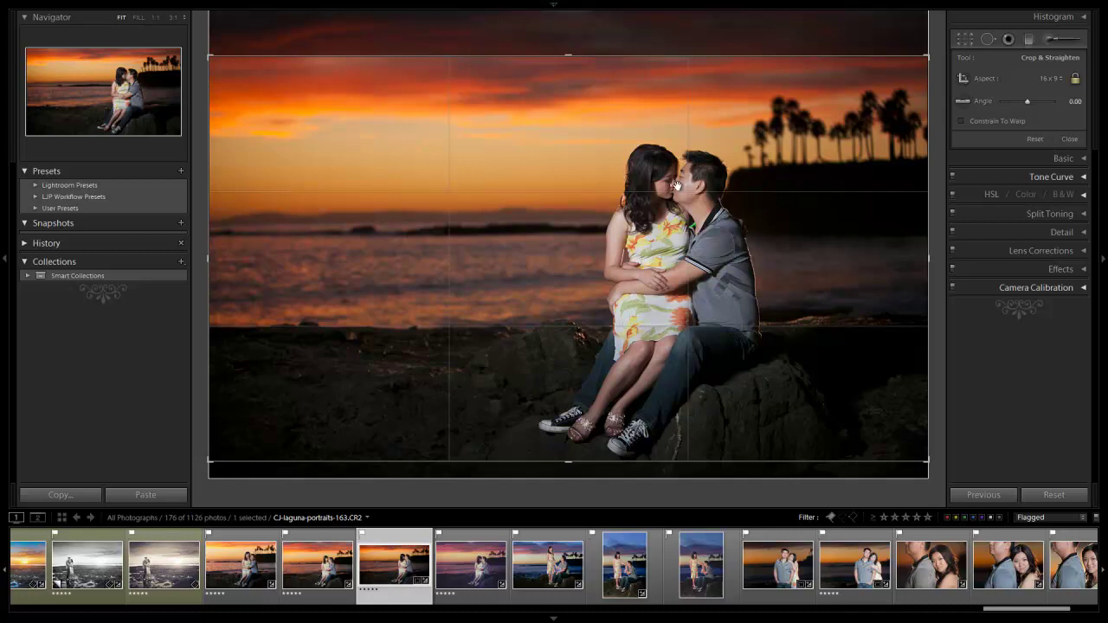
left_click_drag(925, 90, 903, 110)
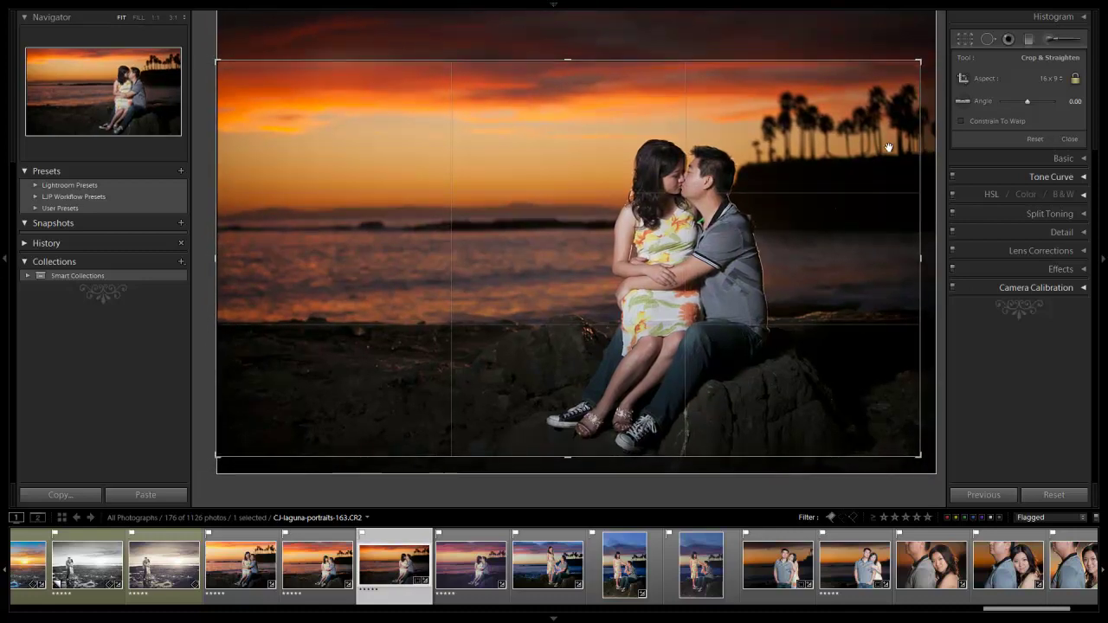
key("r")
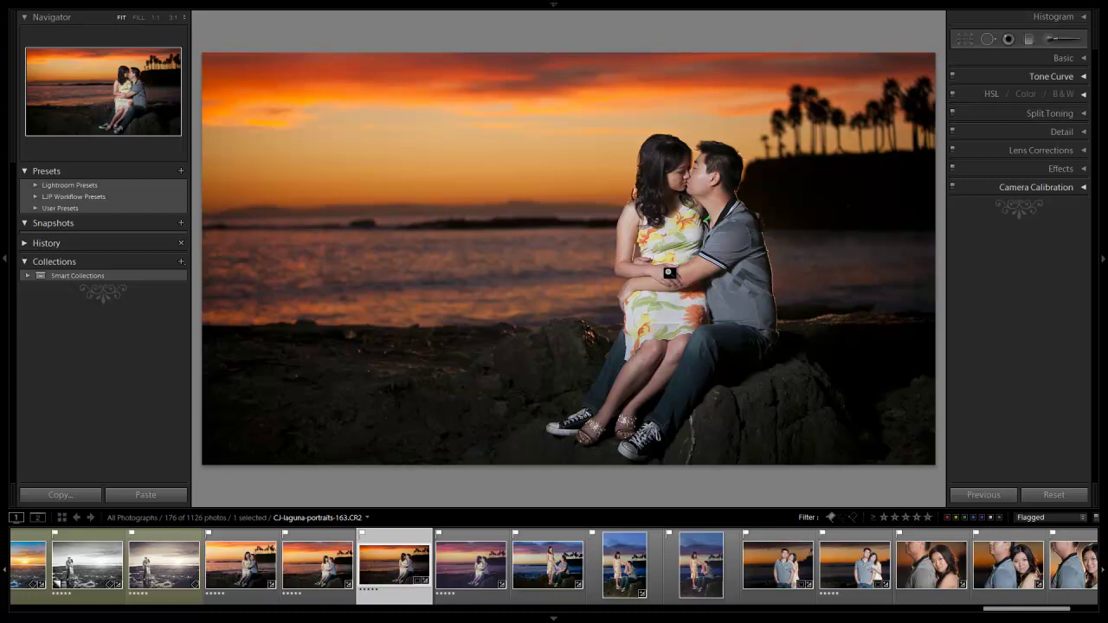
Reset the crop to the photo's full original frame and close the crop tool.
key("r")
left_click(1034, 139)
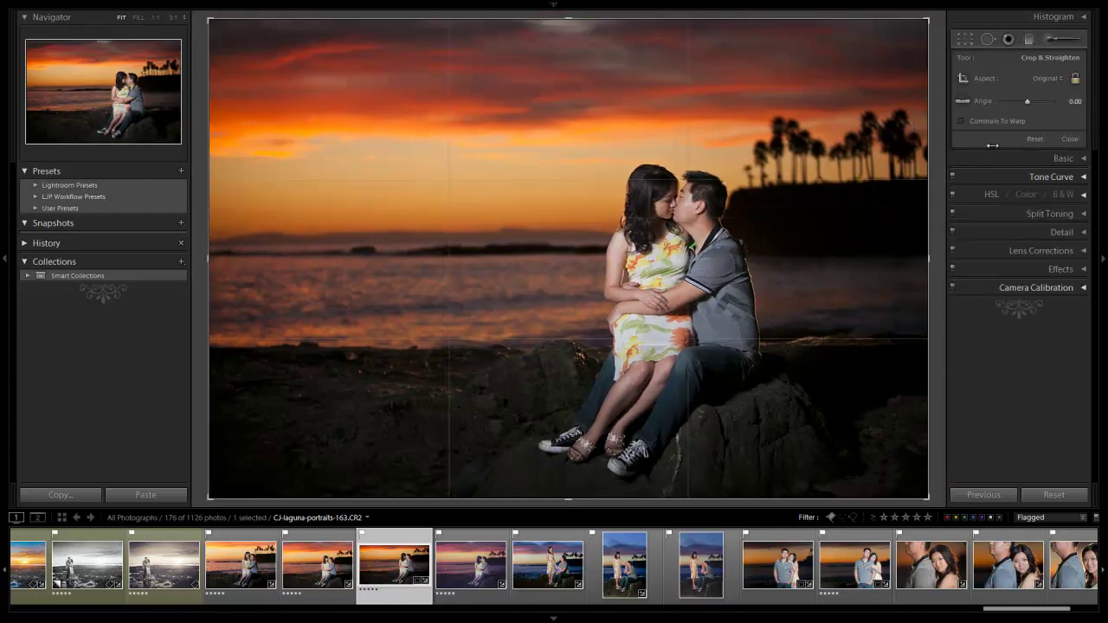
key("r")
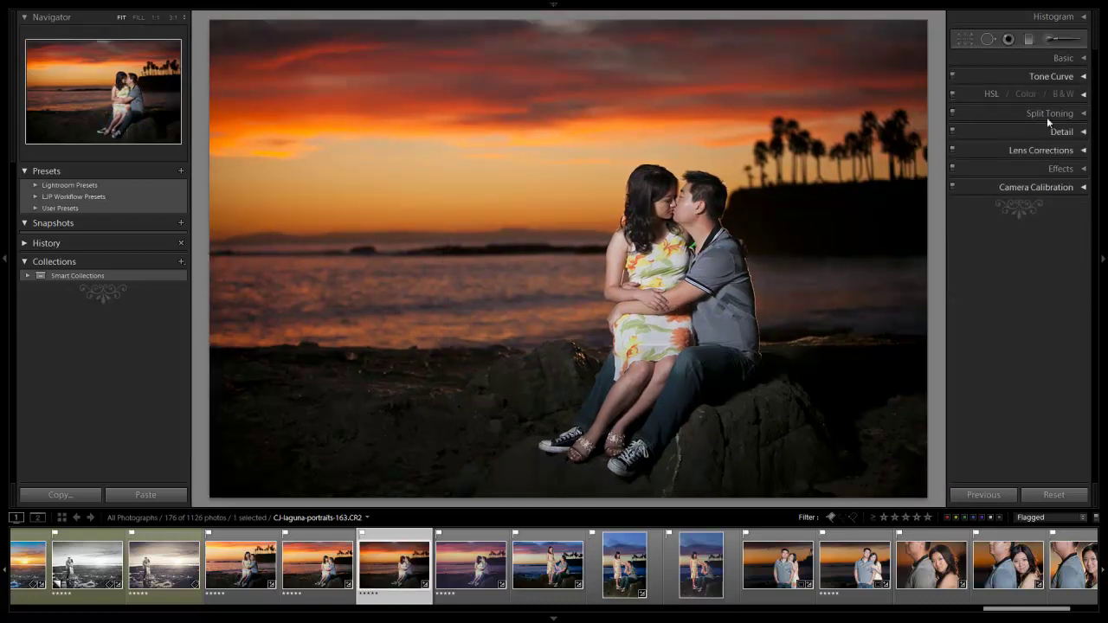
left_click(1062, 58)
left_click(1061, 59)
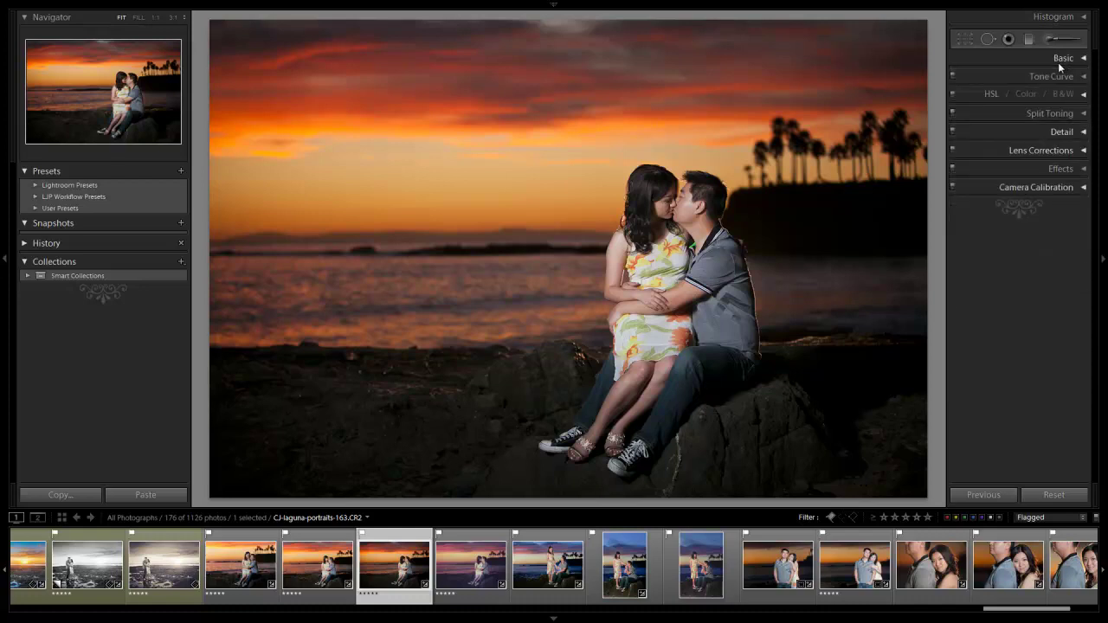